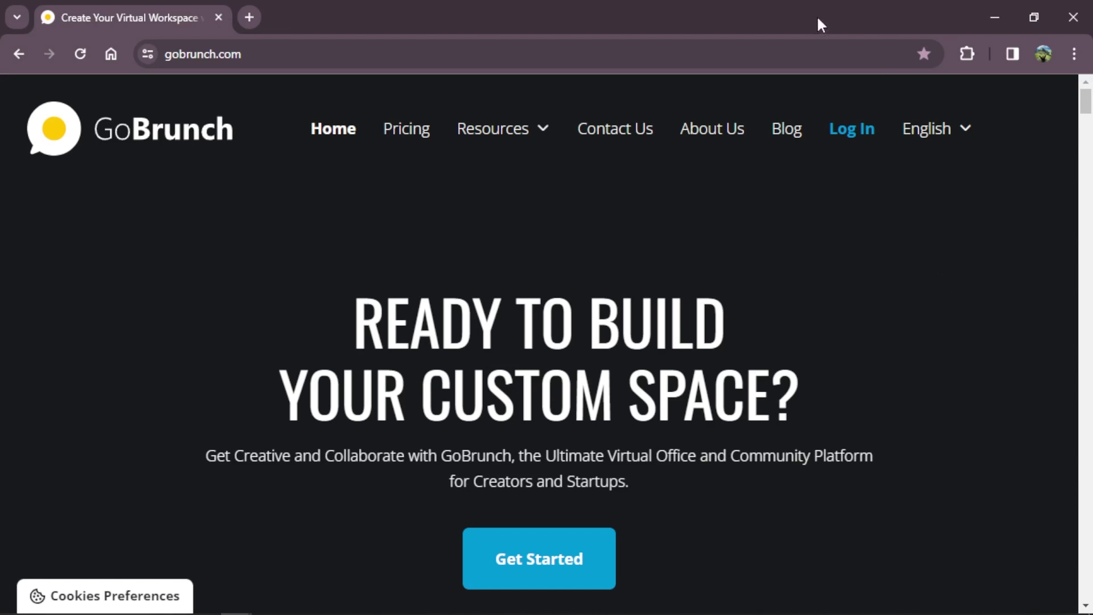
Step: Log in and start a new Classroom space from the Classroom card's Get Started button
click(860, 134)
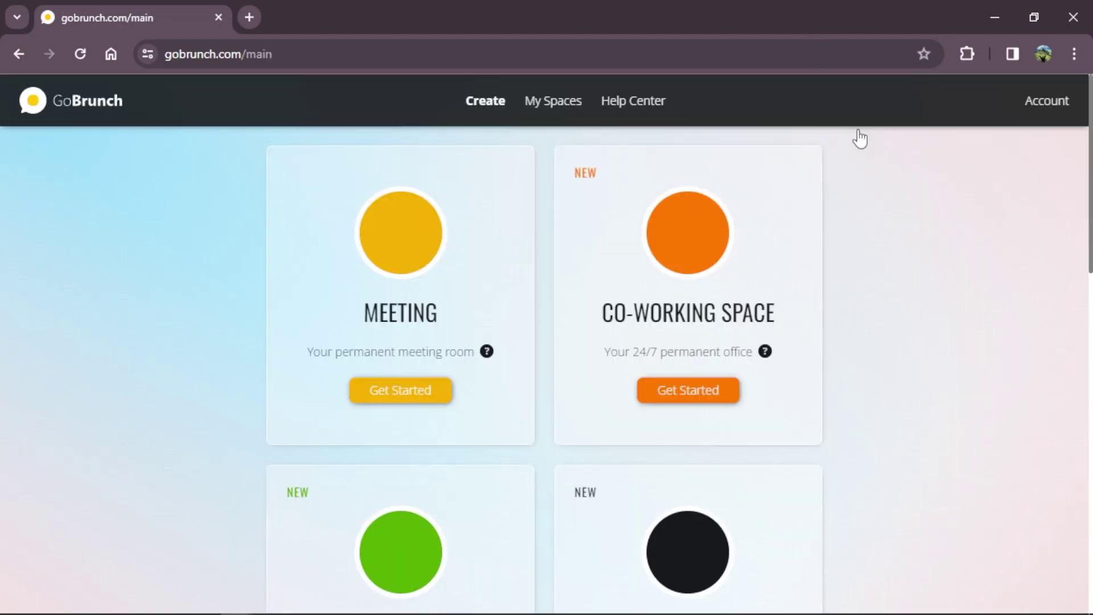
scroll(924, 296, down, 4)
scroll(927, 297, down, 10)
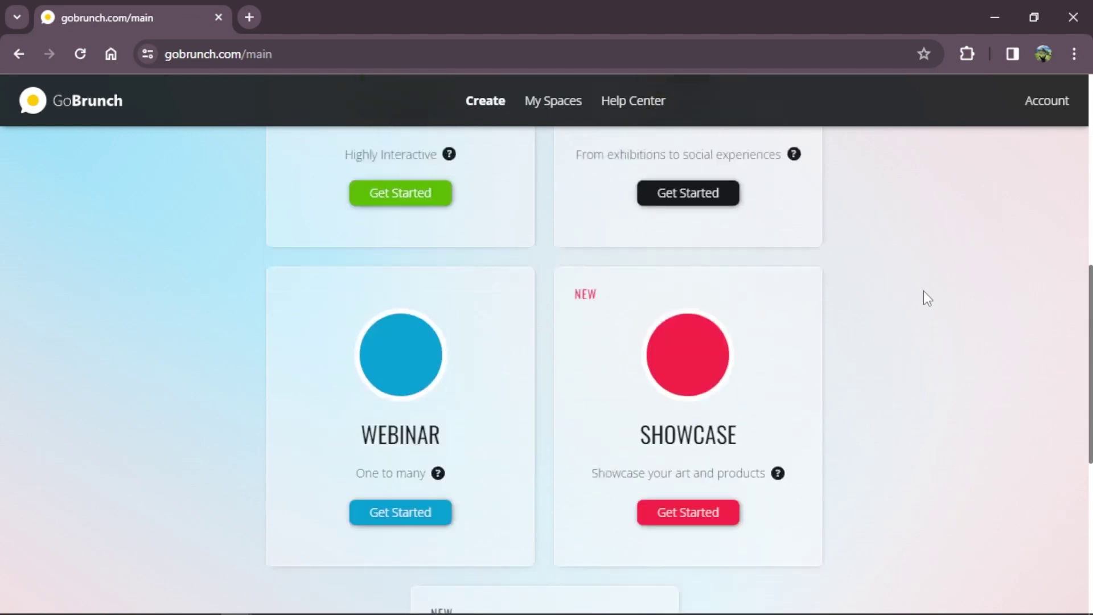
scroll(927, 298, up, 5)
scroll(927, 297, up, 5)
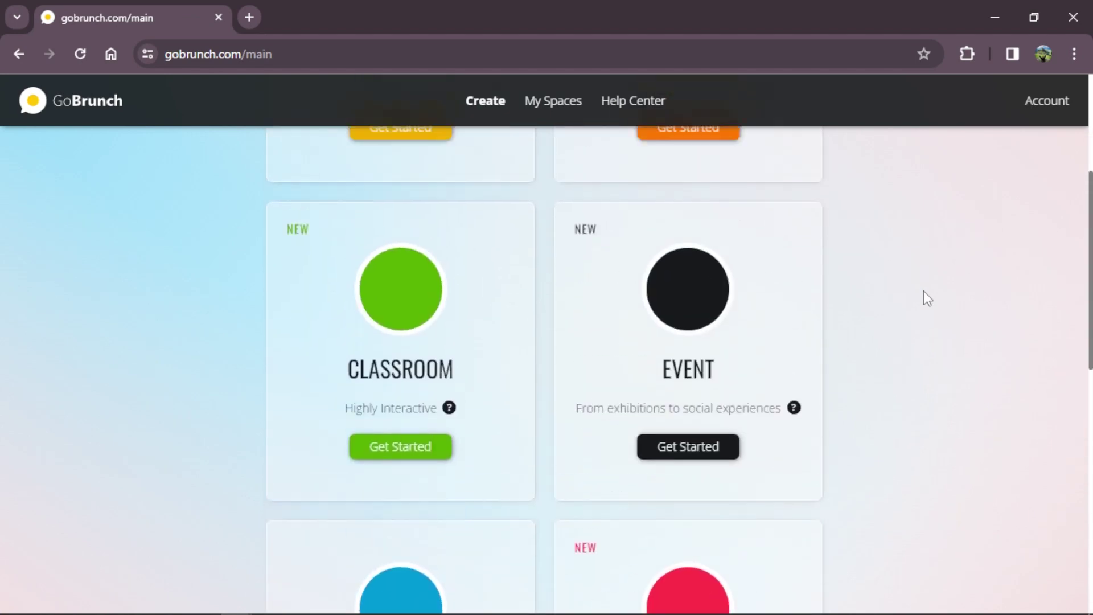
scroll(924, 298, down, 2)
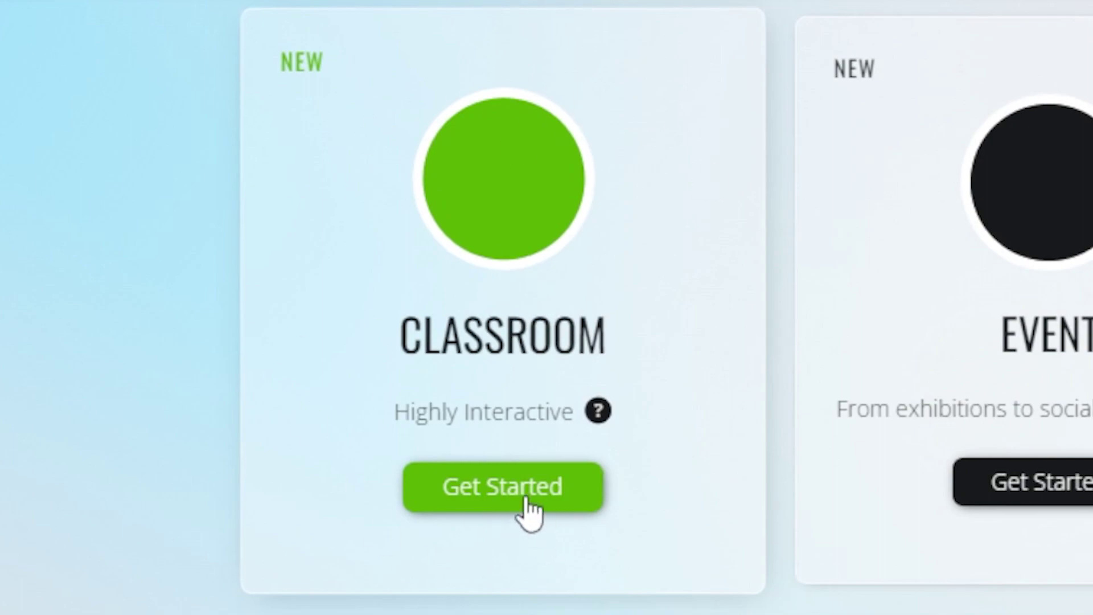
click(528, 511)
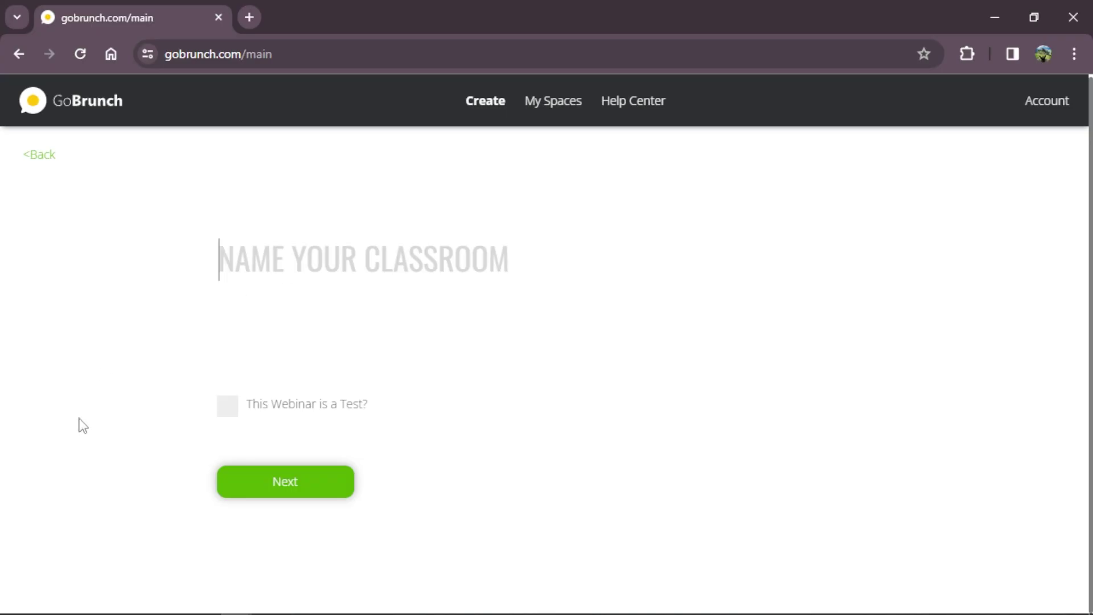
Step: Name the classroom 'DIGITAL MARKETING CLASS' and continue to scheduling
text(DI)
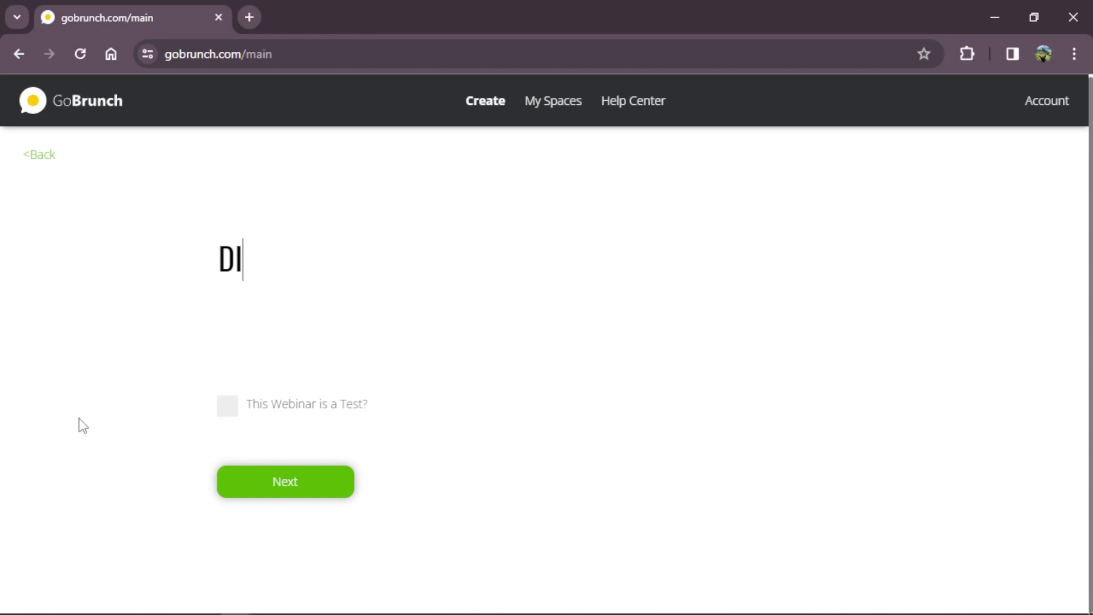
text(GITAL MARKETING CLASS)
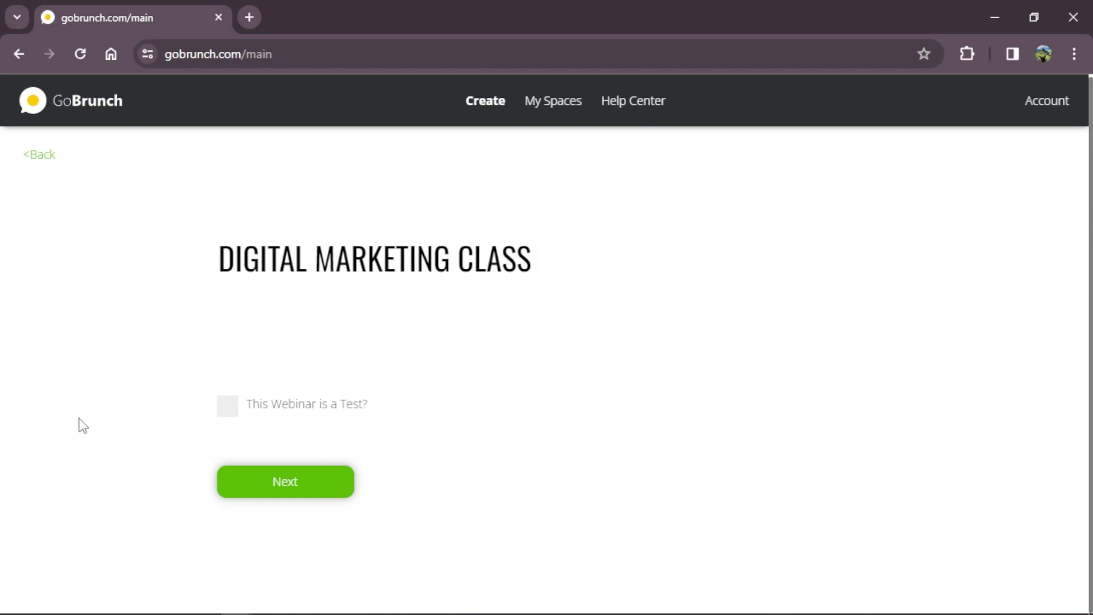
click(302, 500)
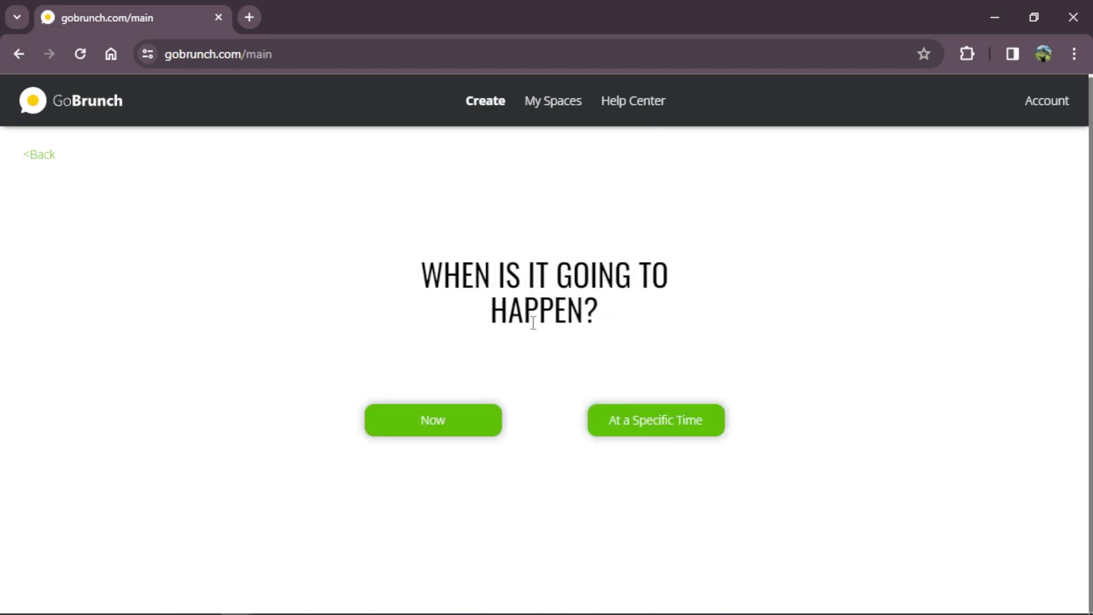
Step: Schedule the class to start now for 30 min, with no secret key and no registrations
click(457, 425)
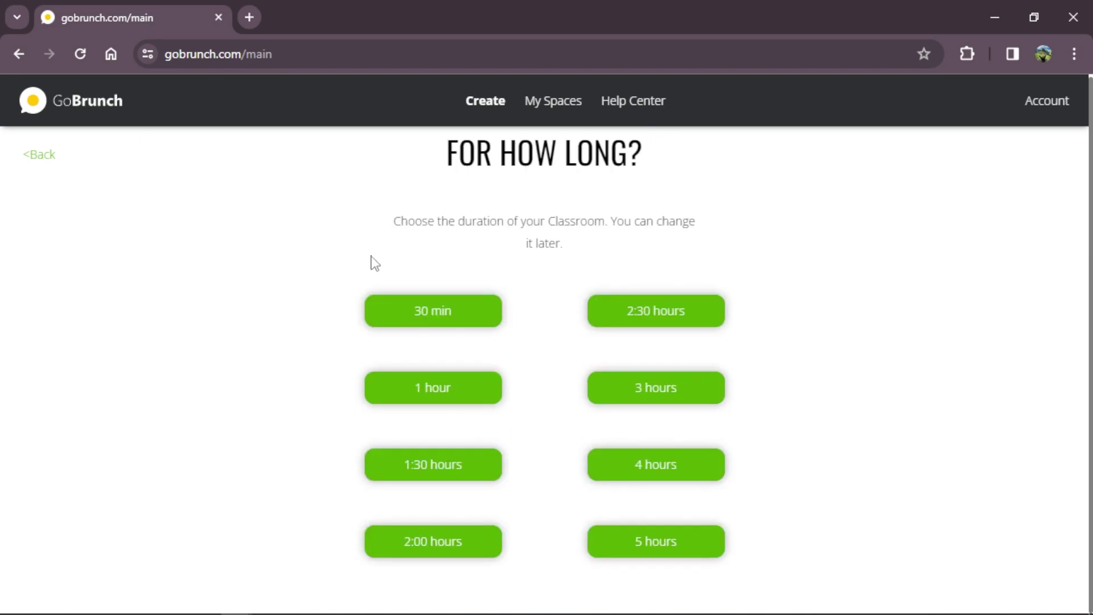
click(405, 321)
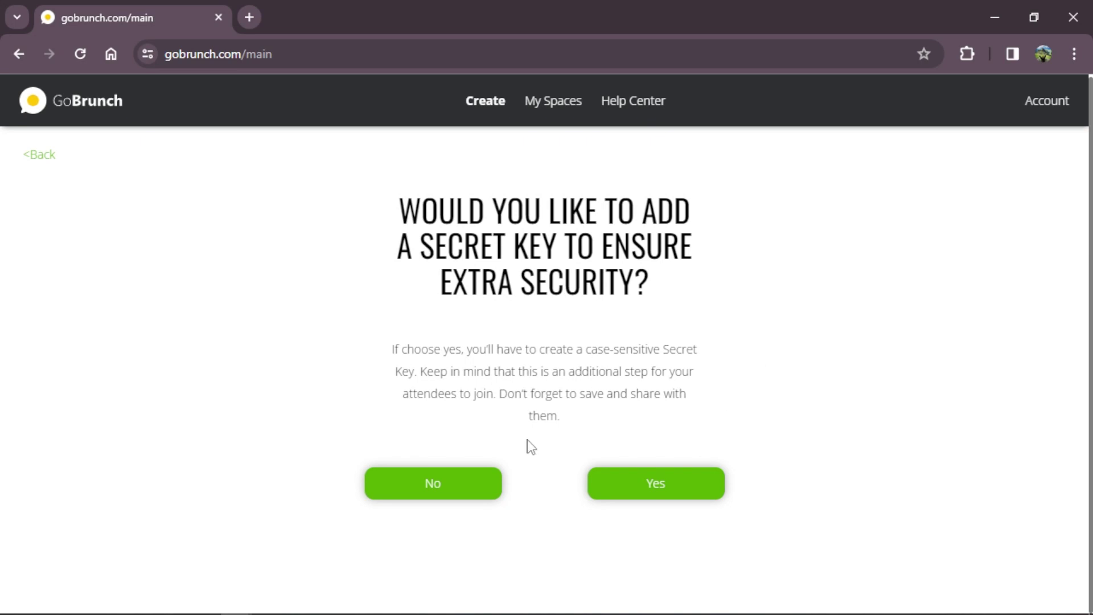
click(432, 487)
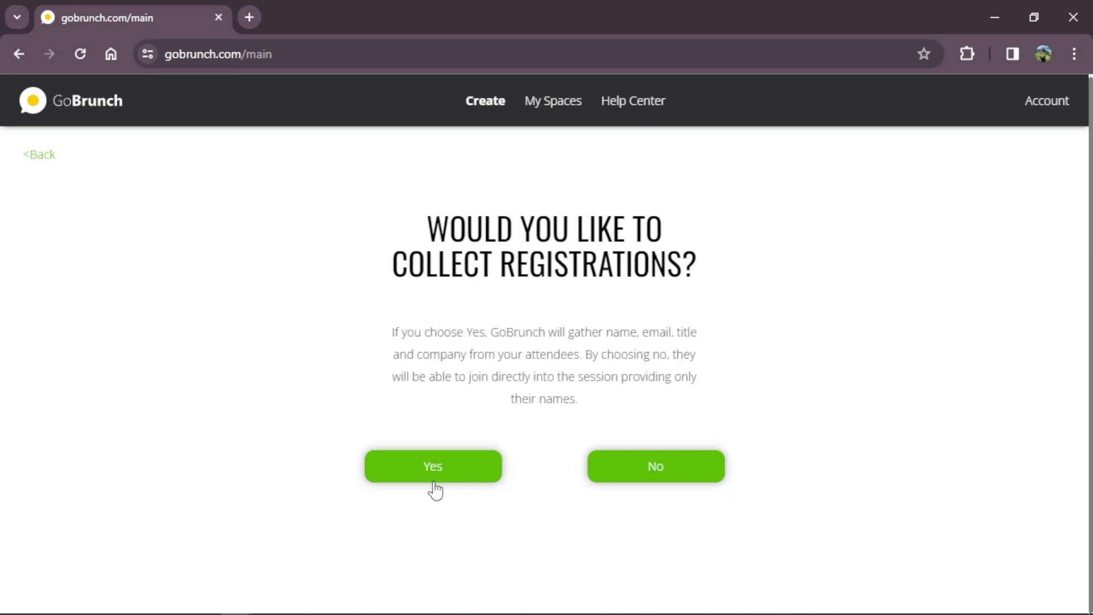
click(671, 482)
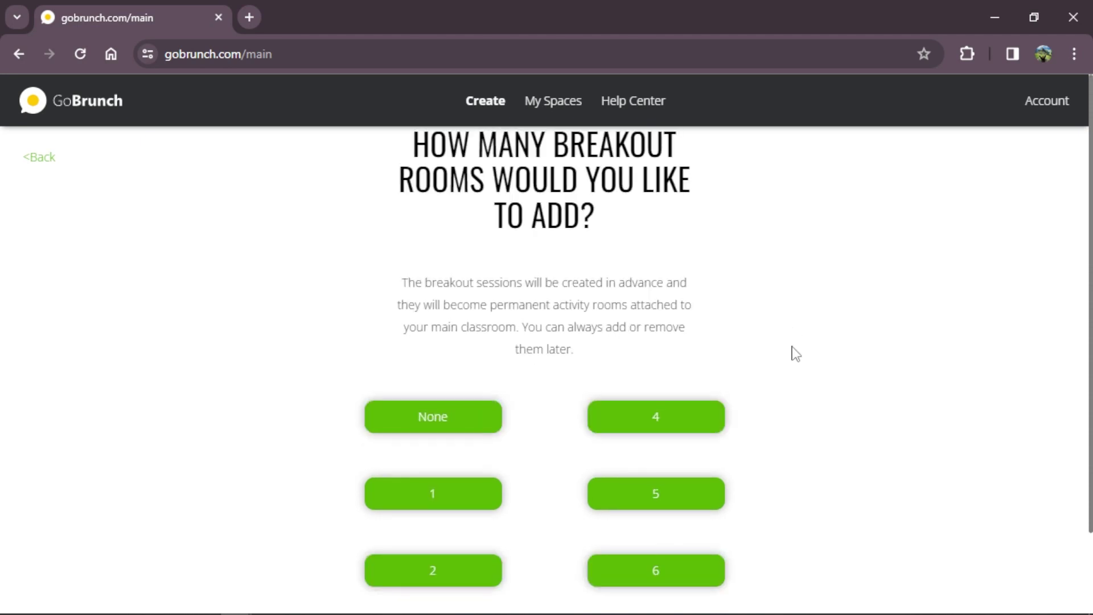
Step: Give the classroom 7 breakout rooms
scroll(793, 353, down, 2)
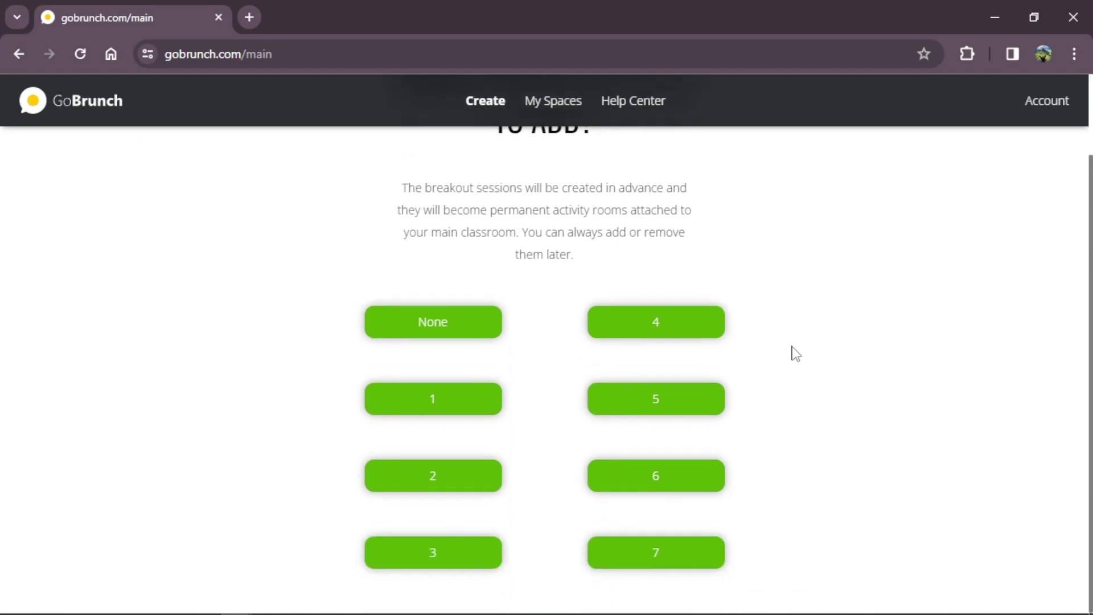
scroll(783, 361, up, 2)
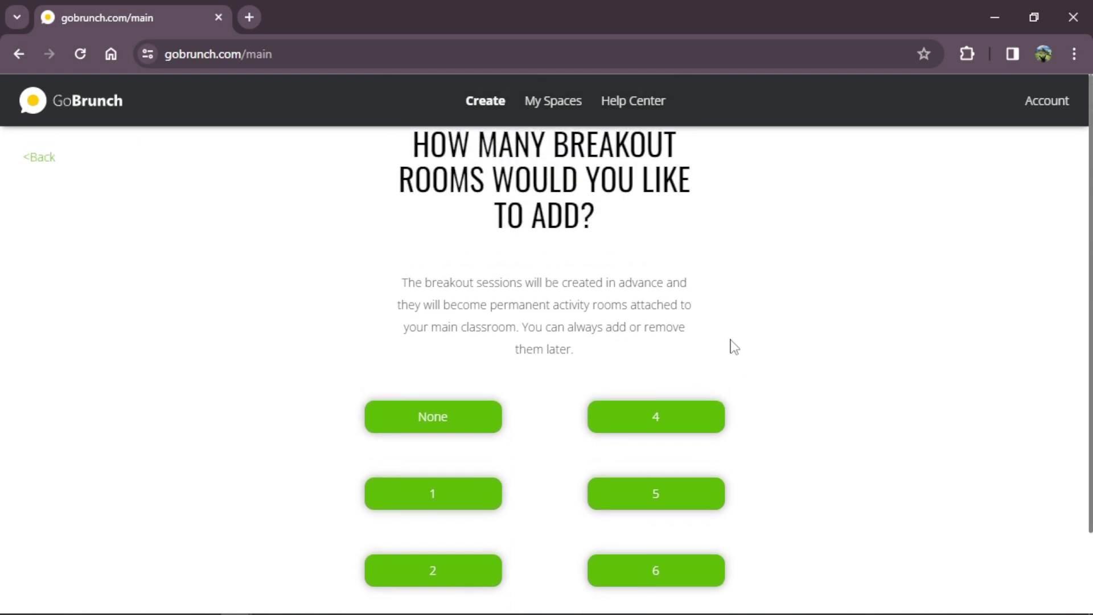
scroll(733, 347, down, 2)
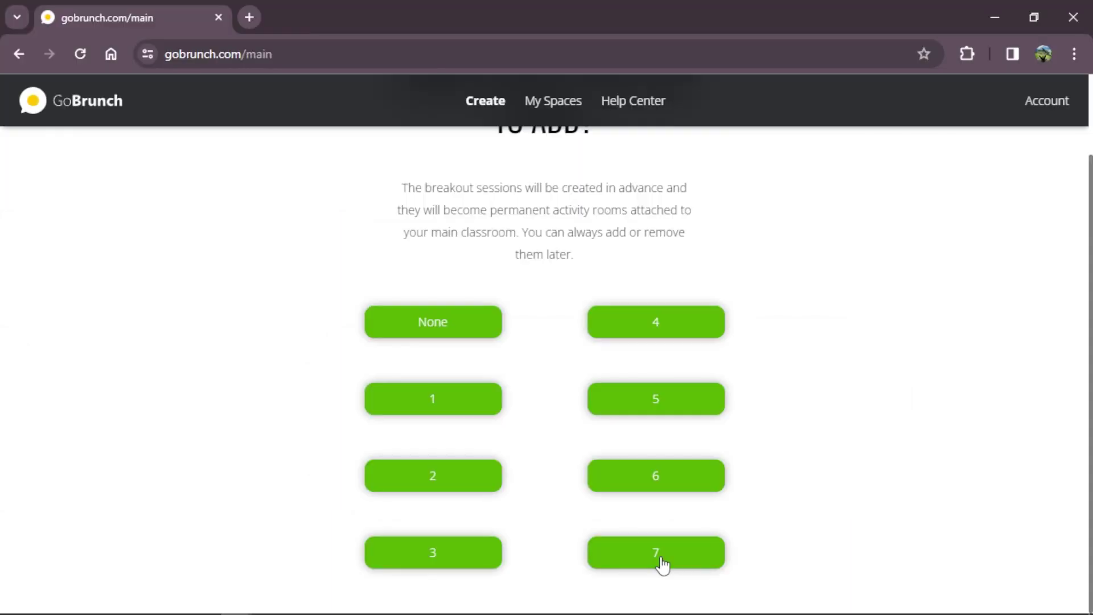
click(661, 563)
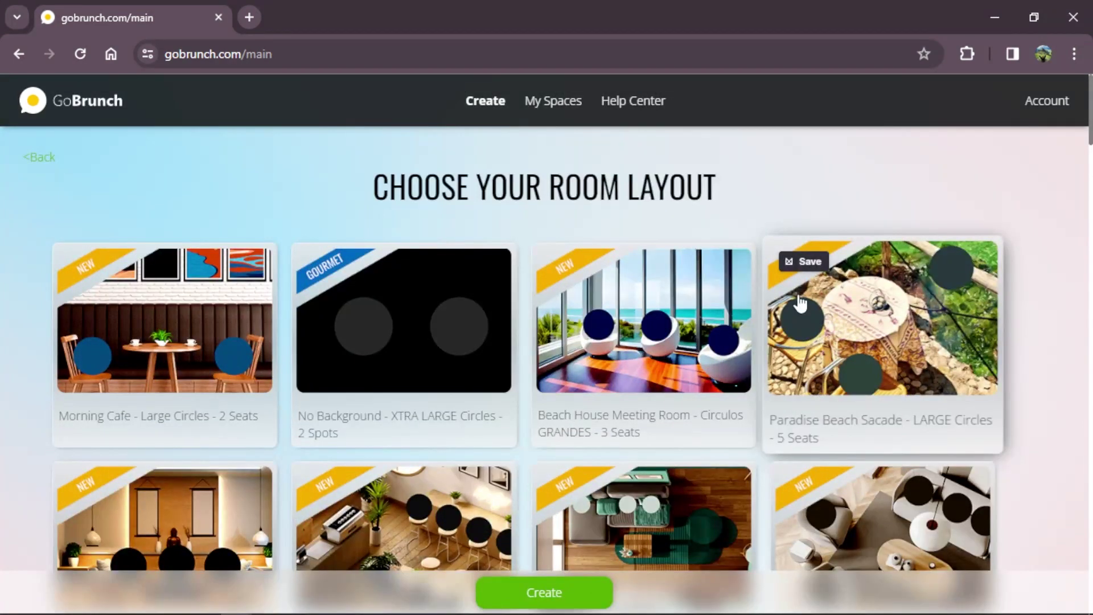
Step: Choose the Cabaret - 48 Seats layout and create the classroom
scroll(800, 303, down, 8)
scroll(800, 303, down, 20)
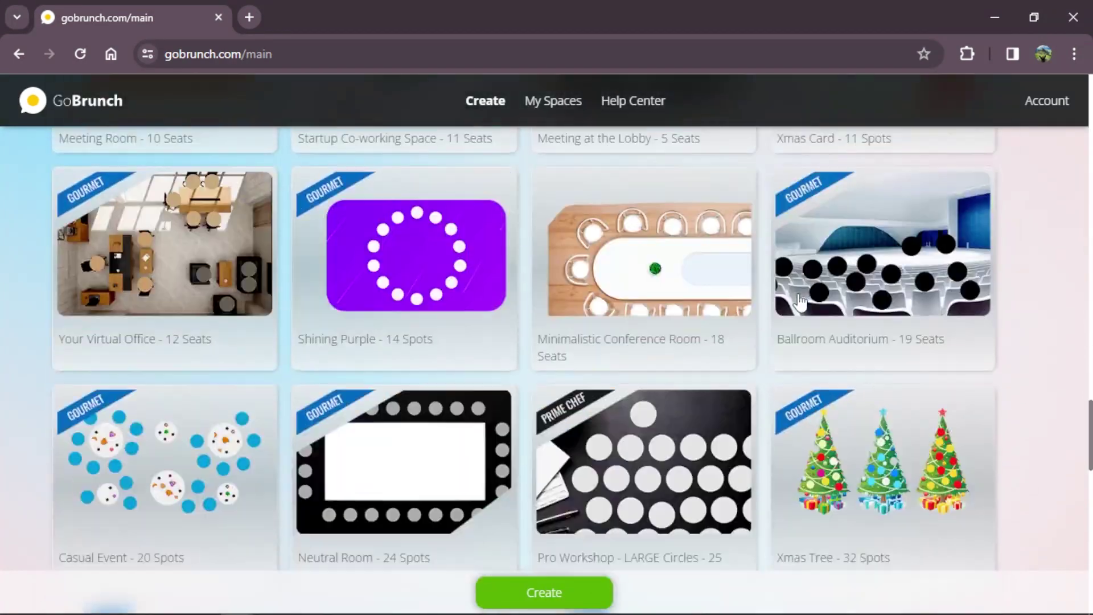
scroll(800, 303, down, 6)
scroll(800, 303, up, 2)
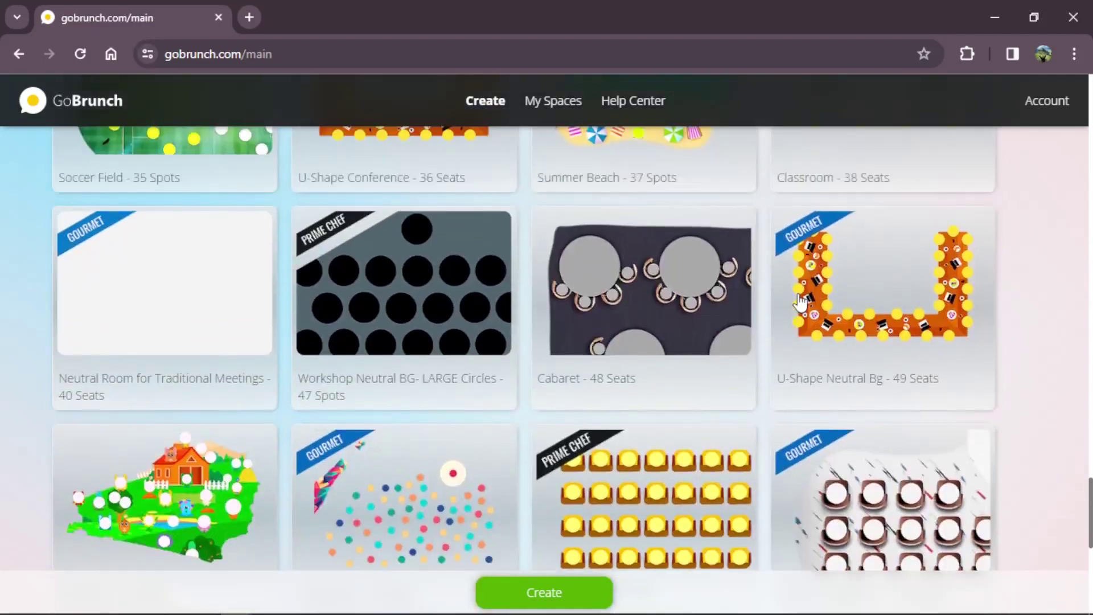
click(638, 342)
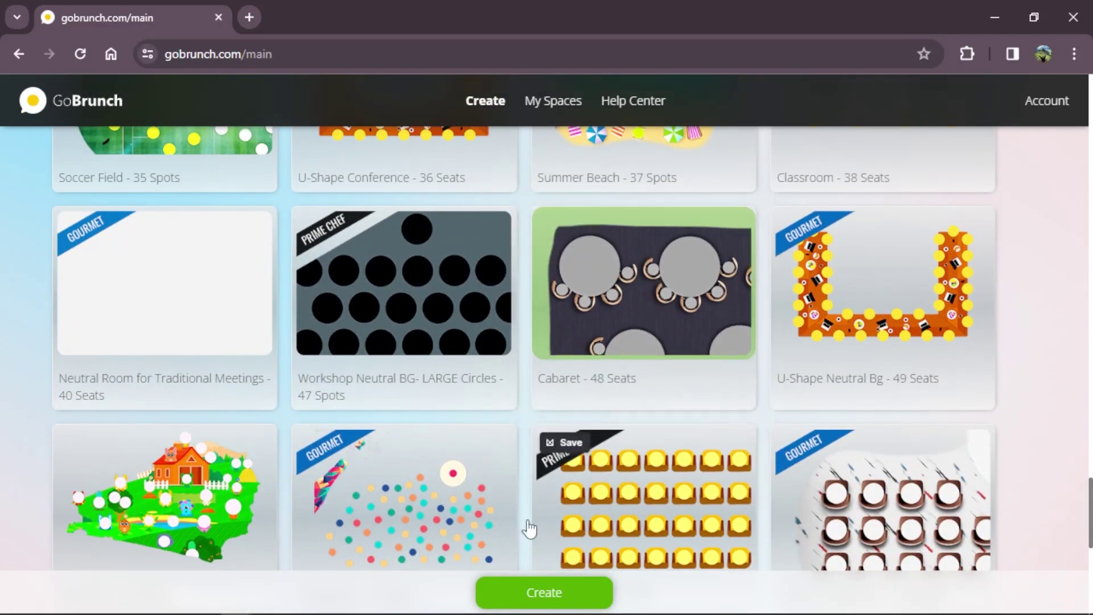
click(548, 591)
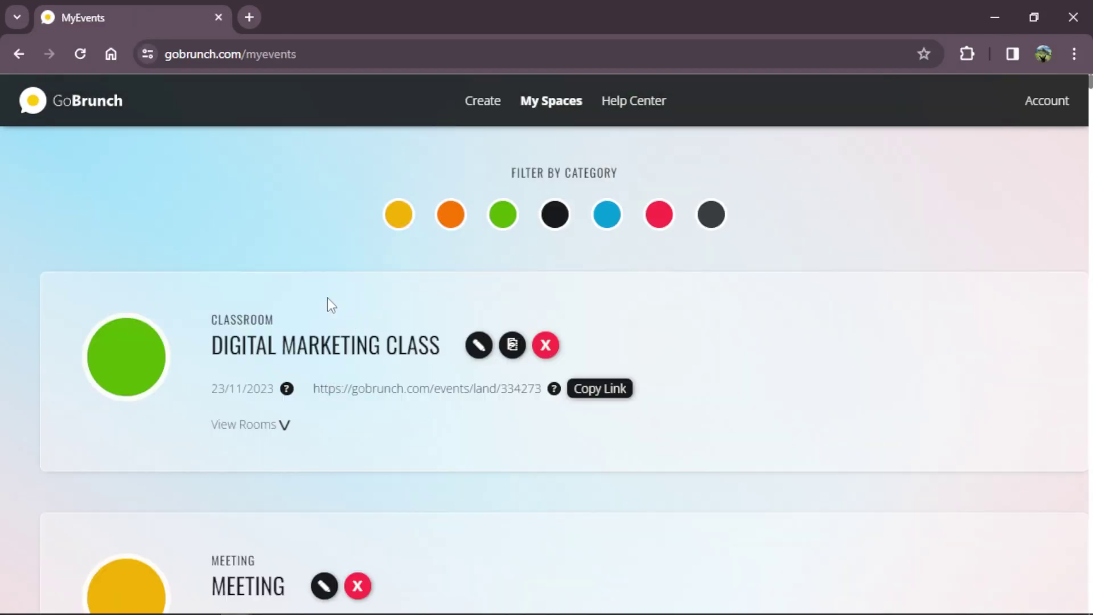
Step: Enter the DIGITAL MARKETING CLASS room and open its All Rooms list
click(331, 360)
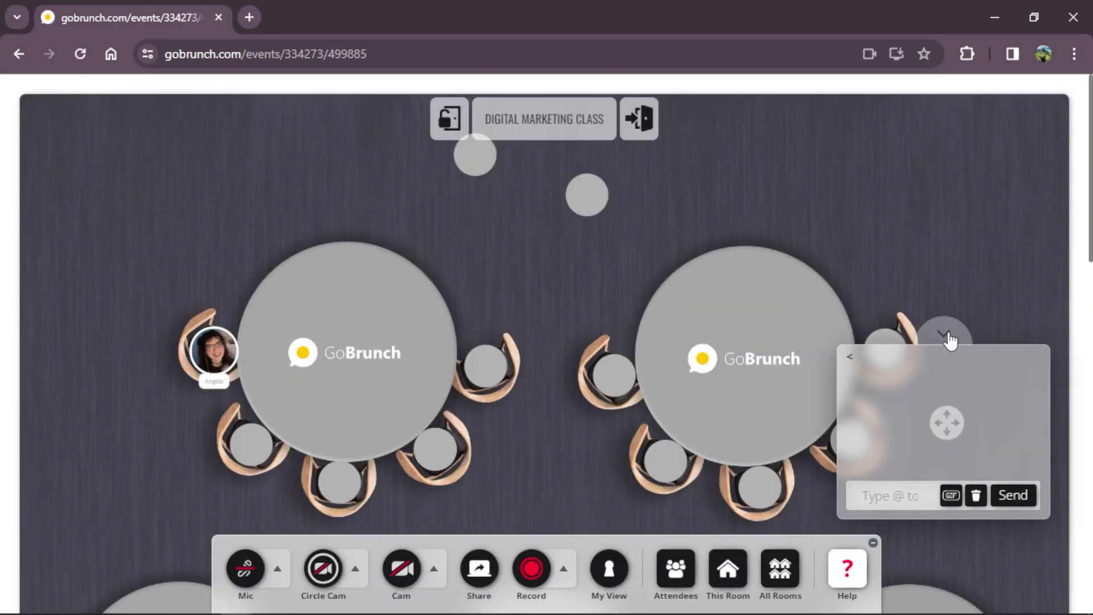
scroll(883, 199, down, 3)
scroll(885, 203, down, 8)
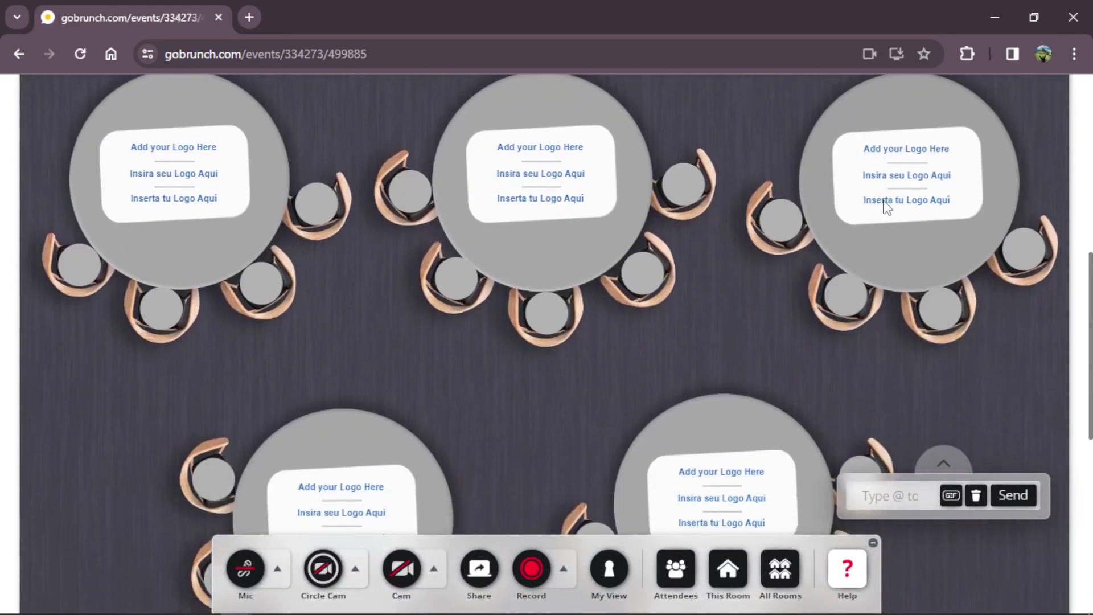
scroll(884, 202, up, 10)
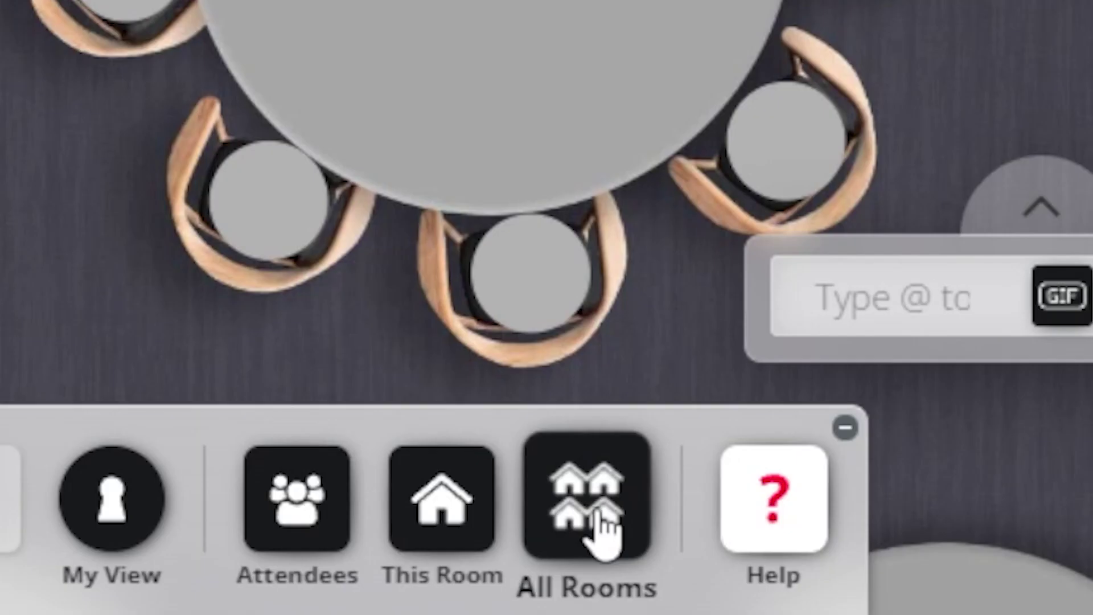
click(597, 515)
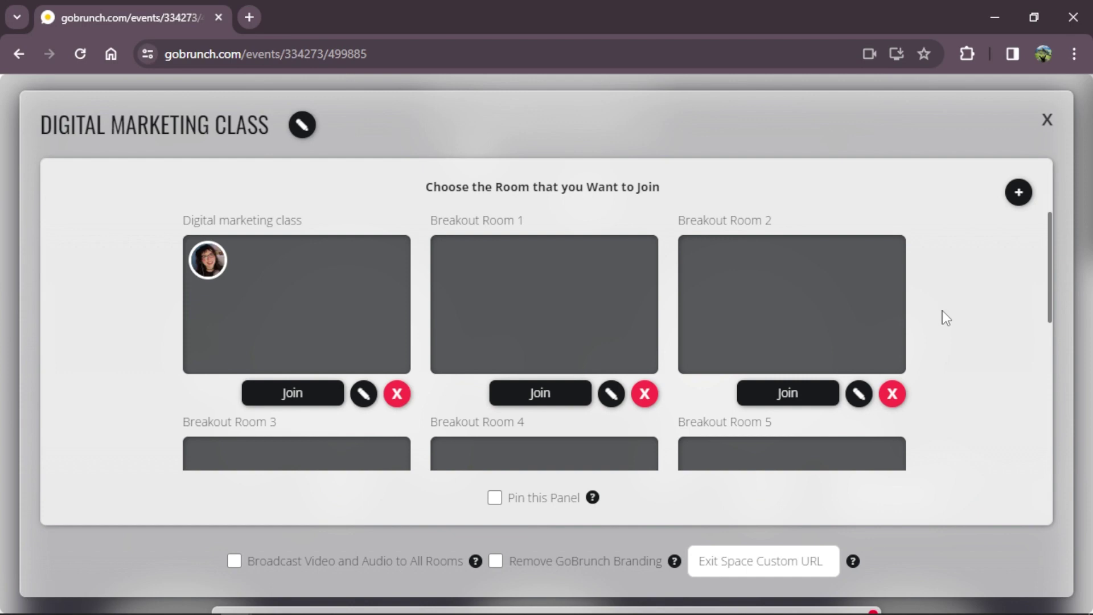
scroll(943, 311, down, 3)
scroll(946, 318, down, 3)
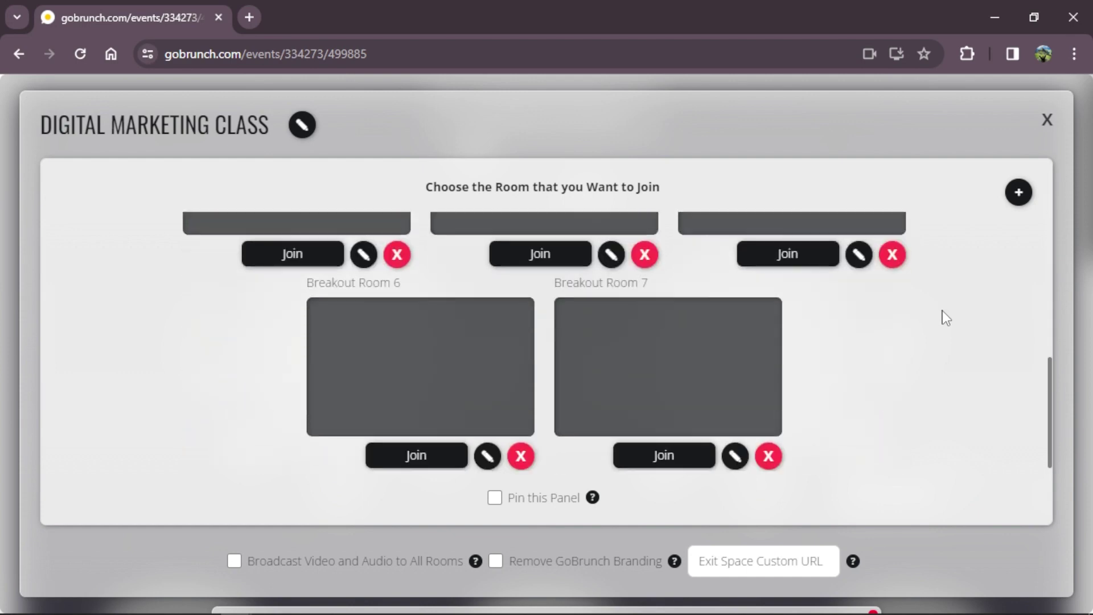
scroll(946, 318, up, 5)
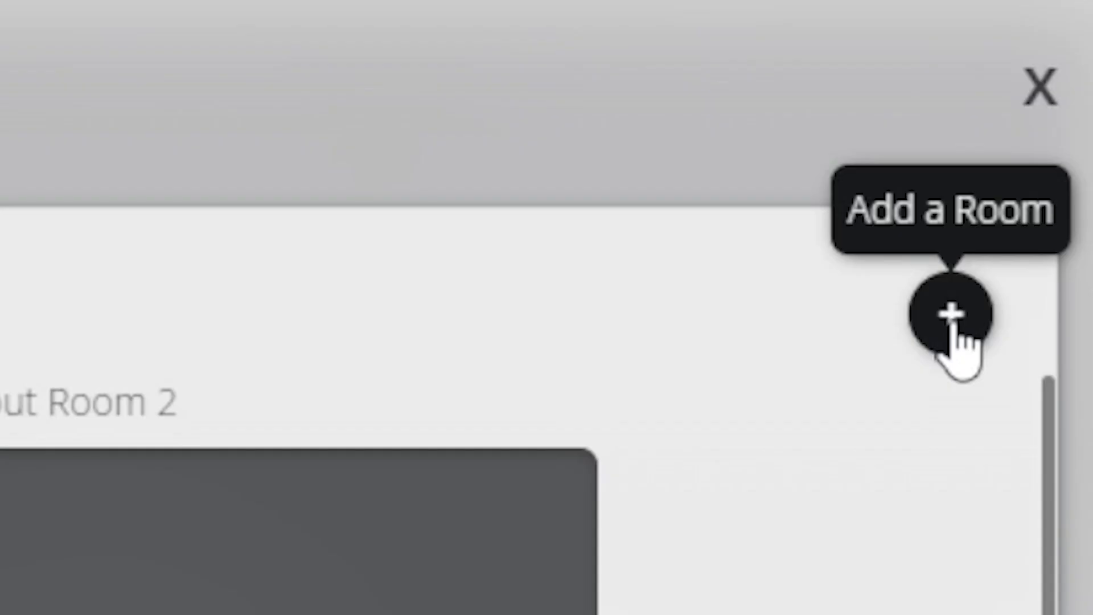
Step: Start a new breakout room named 'Breakout Room 8'
click(954, 326)
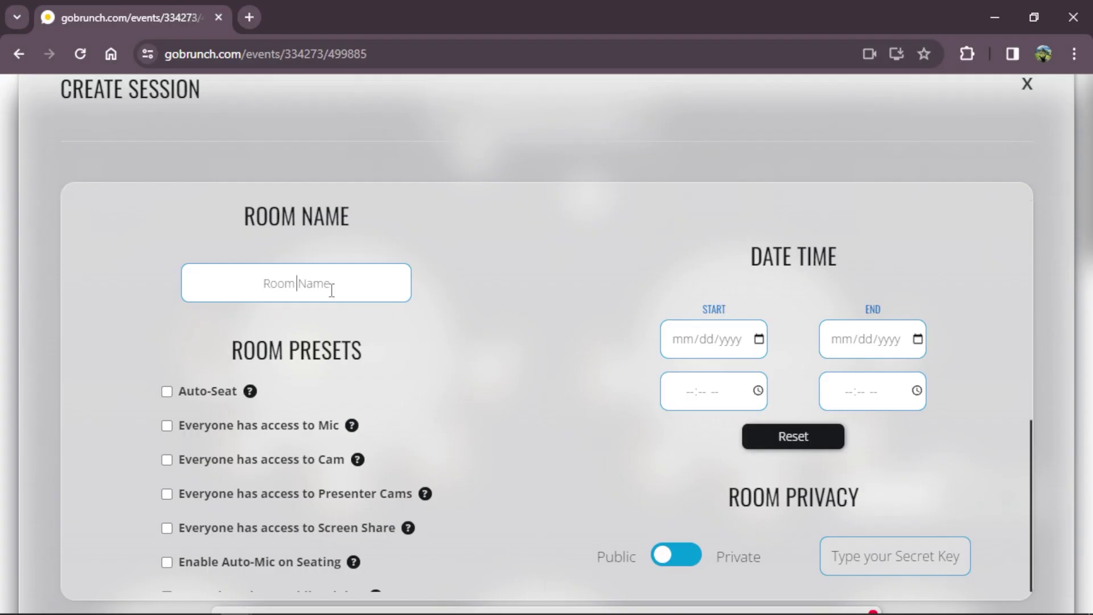
text(Breakout Room 8)
scroll(493, 290, down, 2)
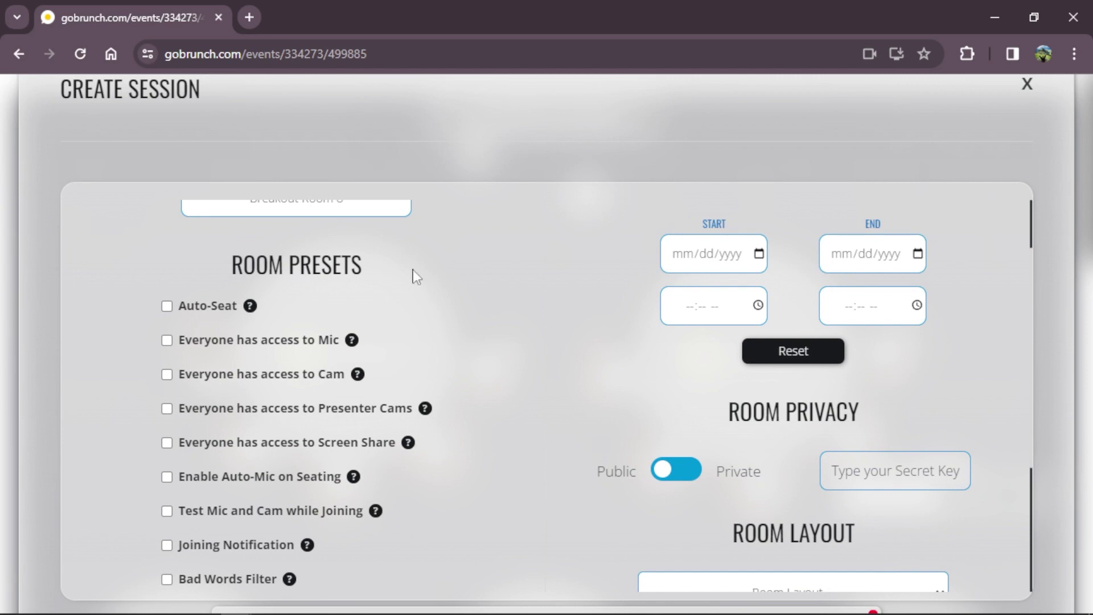
scroll(425, 276, down, 1)
scroll(385, 428, up, 2)
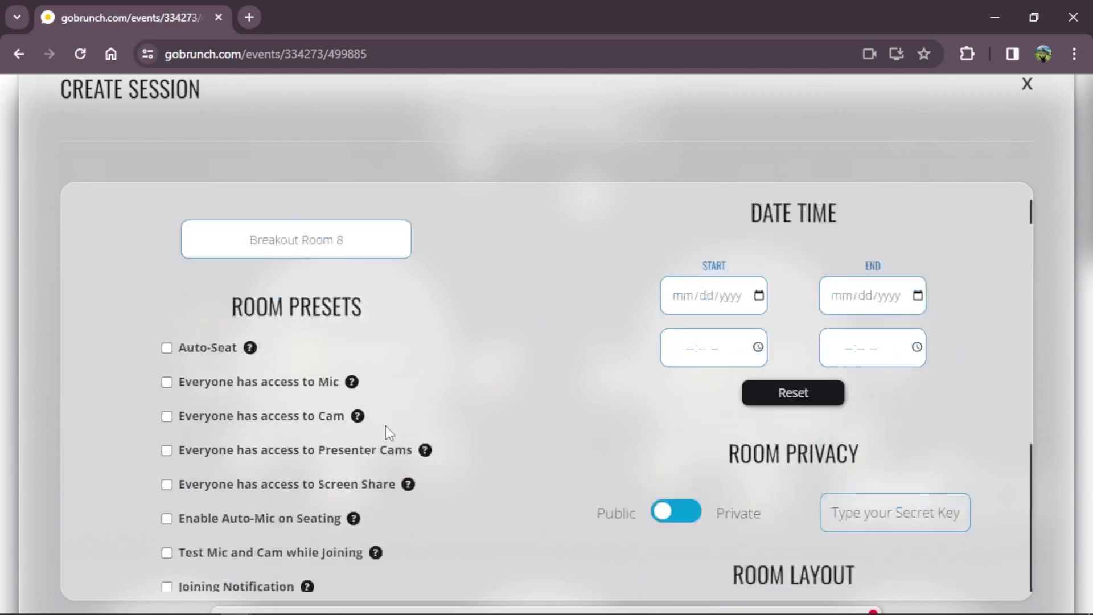
scroll(385, 428, down, 3)
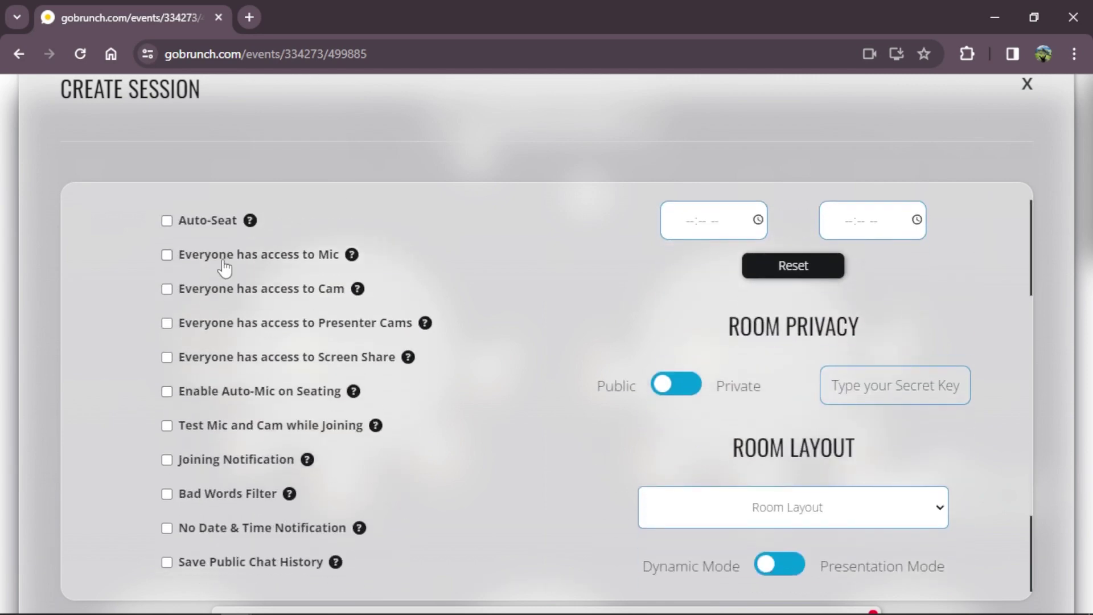
Step: Turn on auto-seating and give everyone mic and screen-share access
click(167, 220)
scroll(171, 228, down, 2)
scroll(189, 309, up, 3)
click(169, 294)
scroll(169, 307, down, 2)
scroll(180, 365, up, 2)
click(168, 396)
Step: Enable mic and cam testing on join, hide date and time notifications, and keep public chat history
scroll(170, 393, down, 2)
scroll(169, 392, up, 1)
click(166, 374)
scroll(166, 373, down, 2)
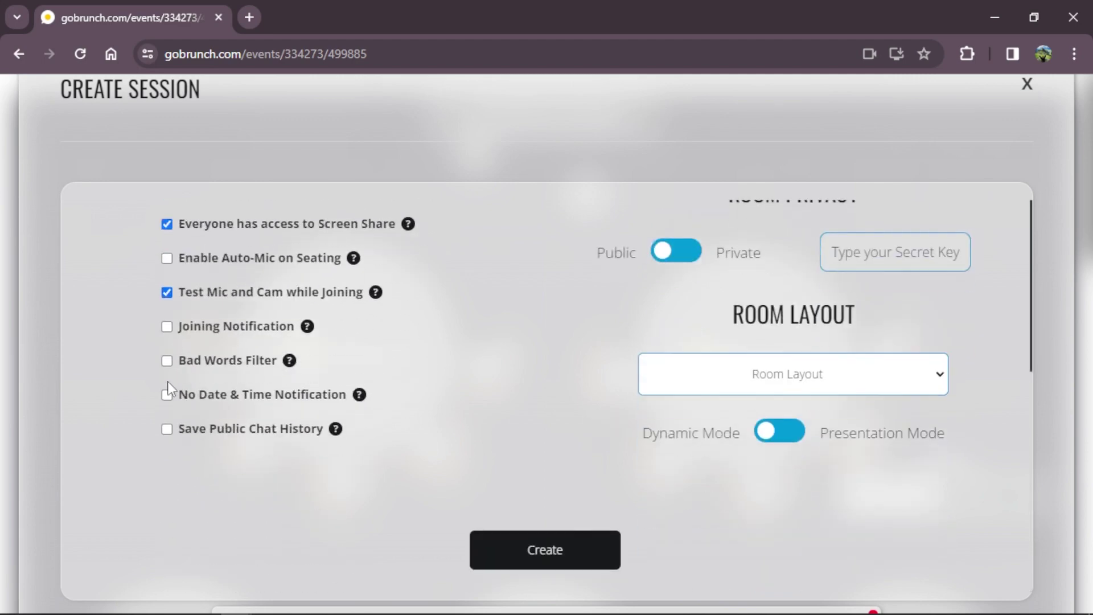
click(166, 393)
click(167, 428)
scroll(562, 408, up, 2)
scroll(562, 408, up, 3)
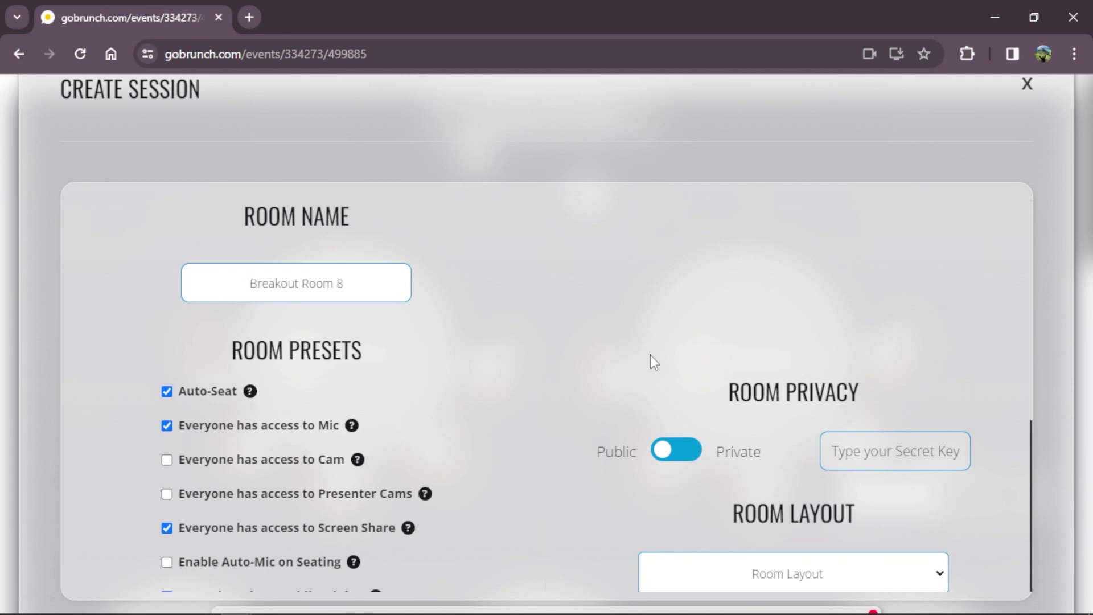
scroll(676, 368, down, 5)
scroll(848, 369, up, 3)
scroll(847, 369, up, 1)
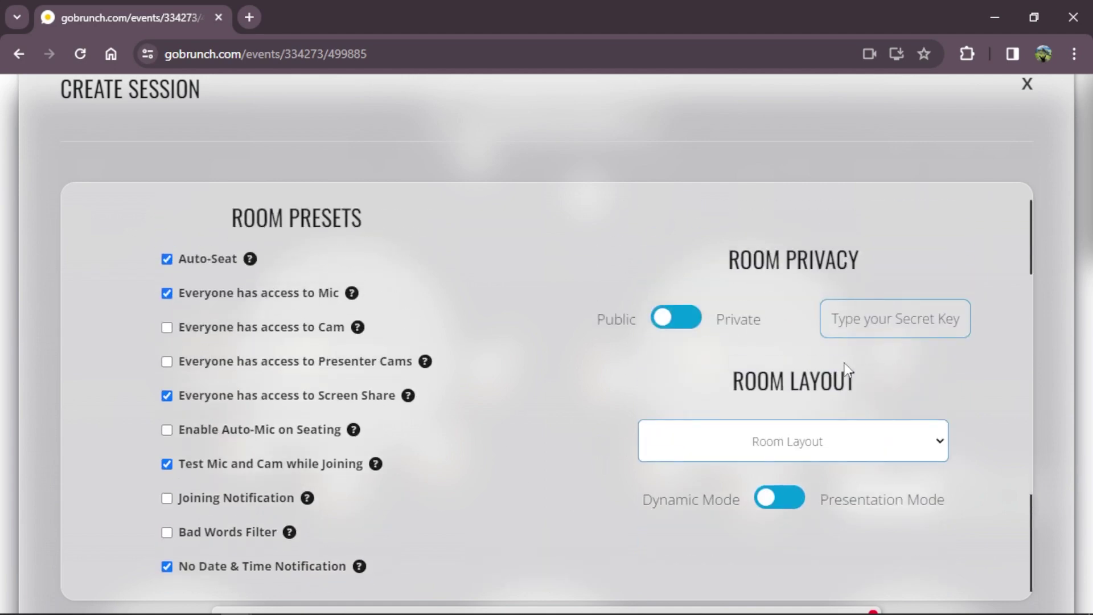
Step: Choose the Professional Meeting Room - 8 Seats layout and create the room
click(883, 443)
scroll(840, 206, down, 10)
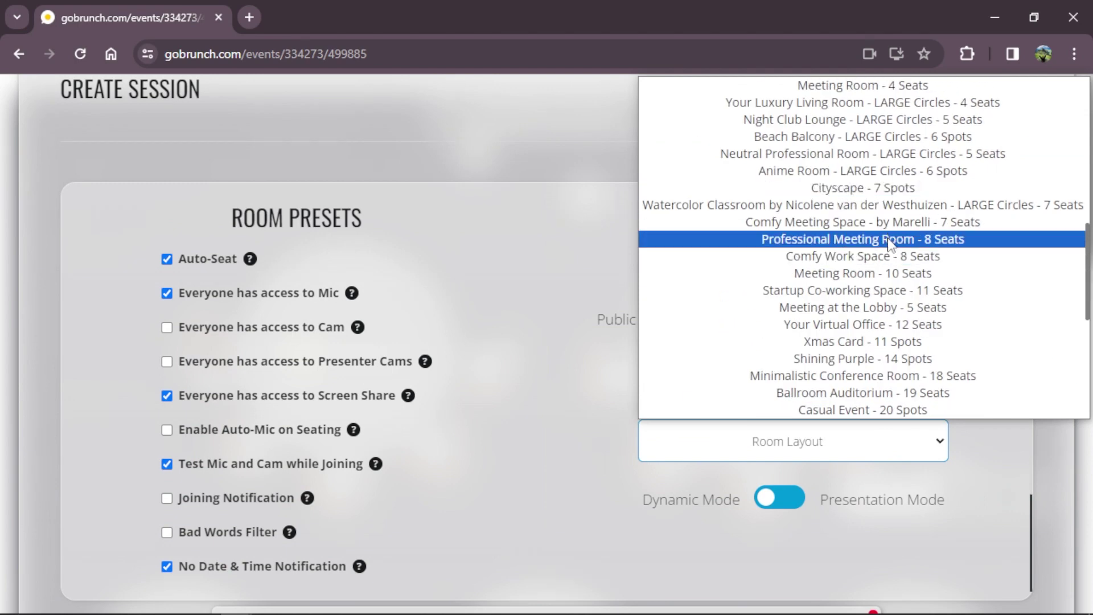
click(889, 239)
scroll(603, 265, down, 3)
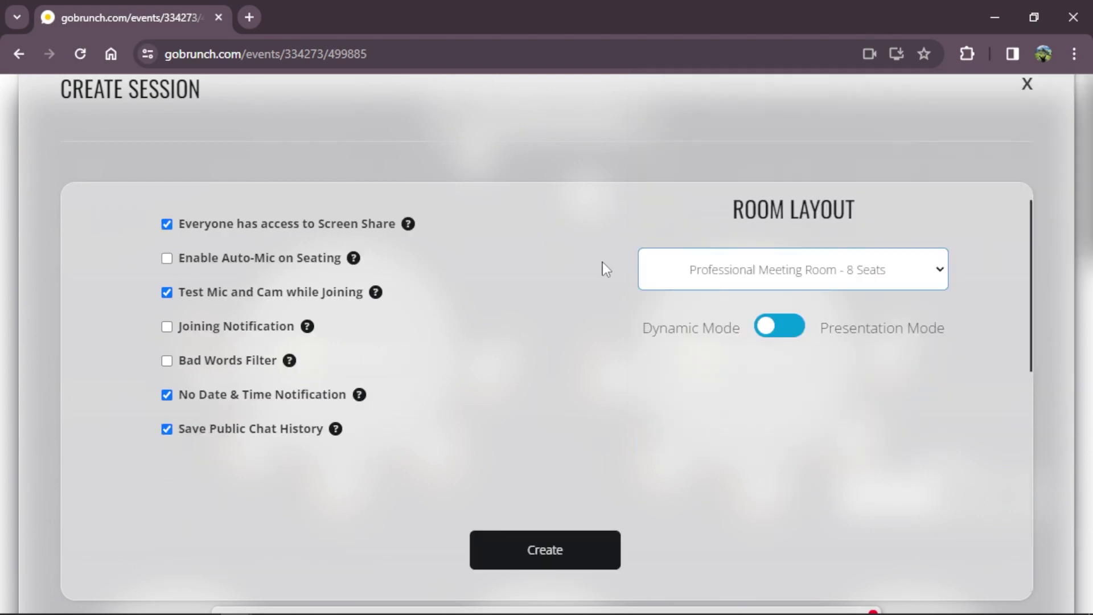
click(562, 558)
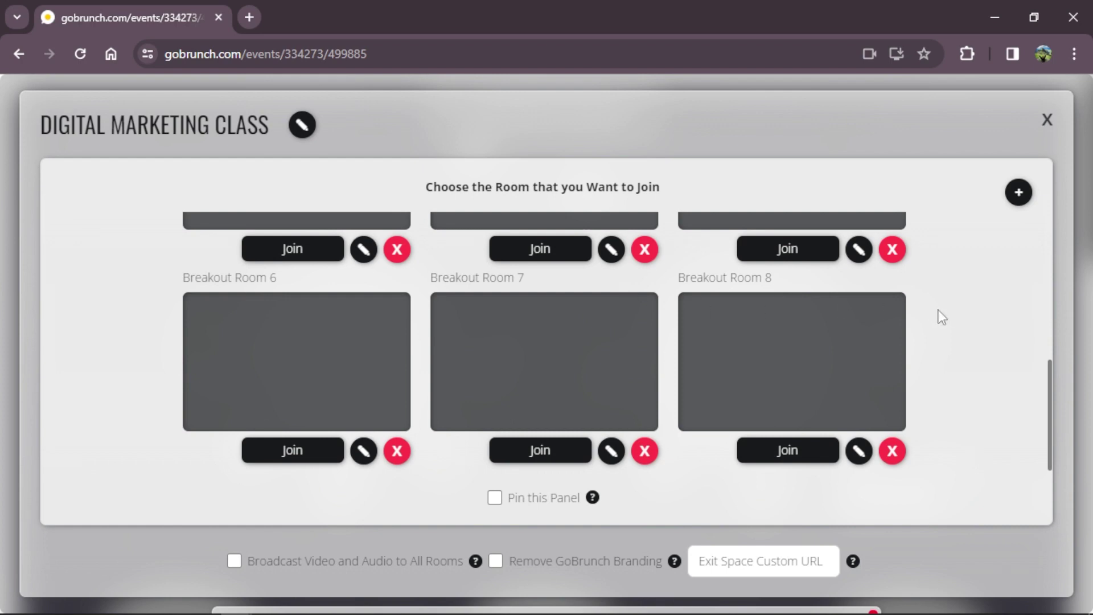
Step: Create another room named 'Breakout Room 3' with the Professional Meeting Room - 8 Seats layout
scroll(942, 317, up, 6)
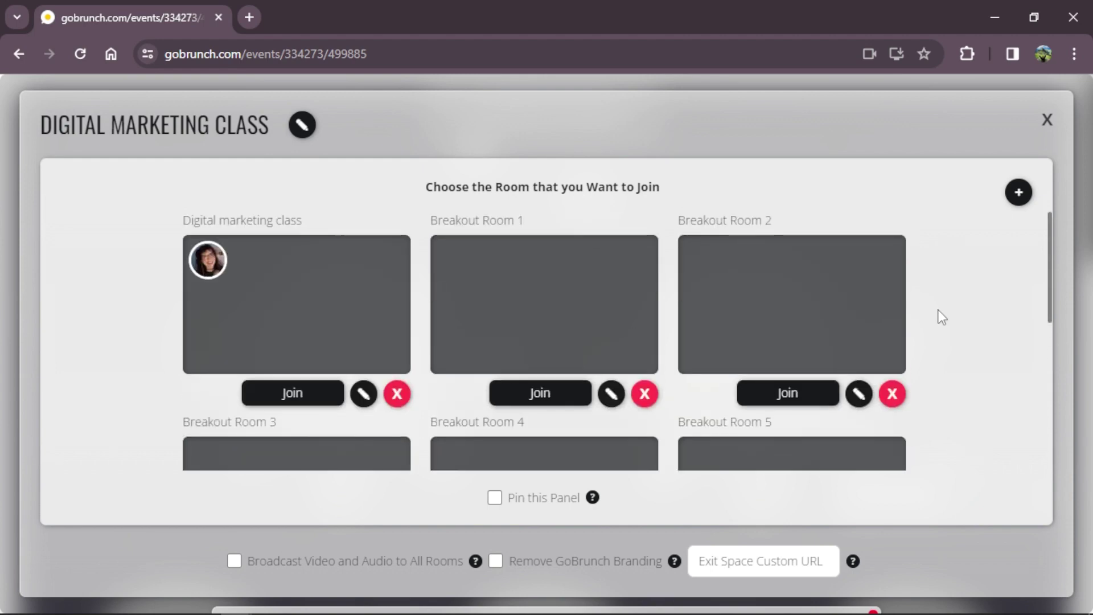
click(1019, 193)
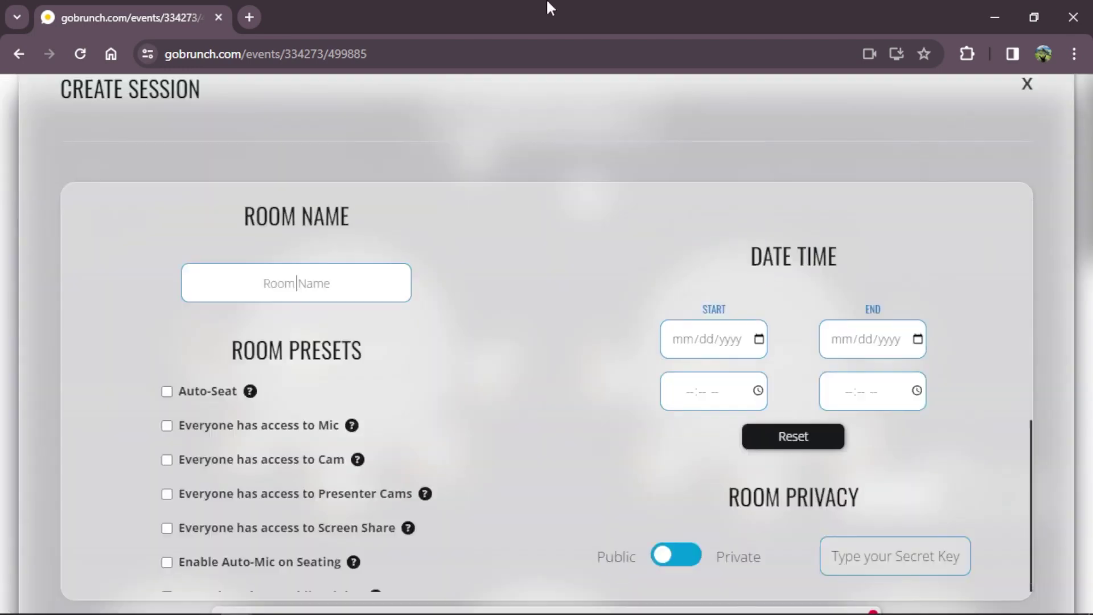
text(Breakout Room 3)
scroll(214, 295, down, 4)
scroll(182, 256, up, 2)
click(819, 439)
scroll(823, 228, down, 3)
click(863, 409)
scroll(570, 399, down, 3)
click(530, 564)
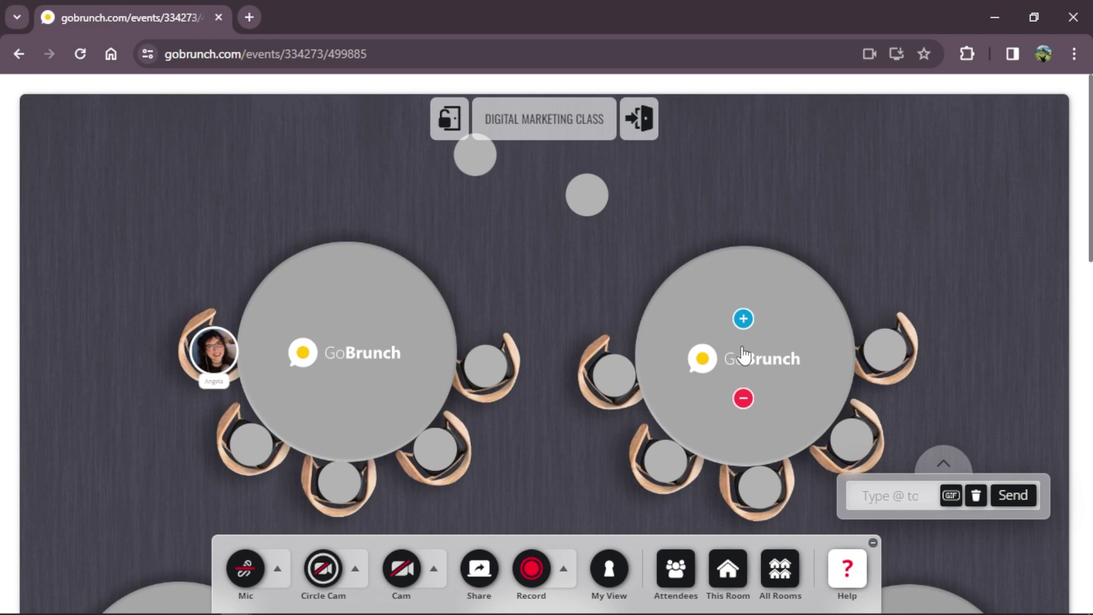
mouse_move(384, 350)
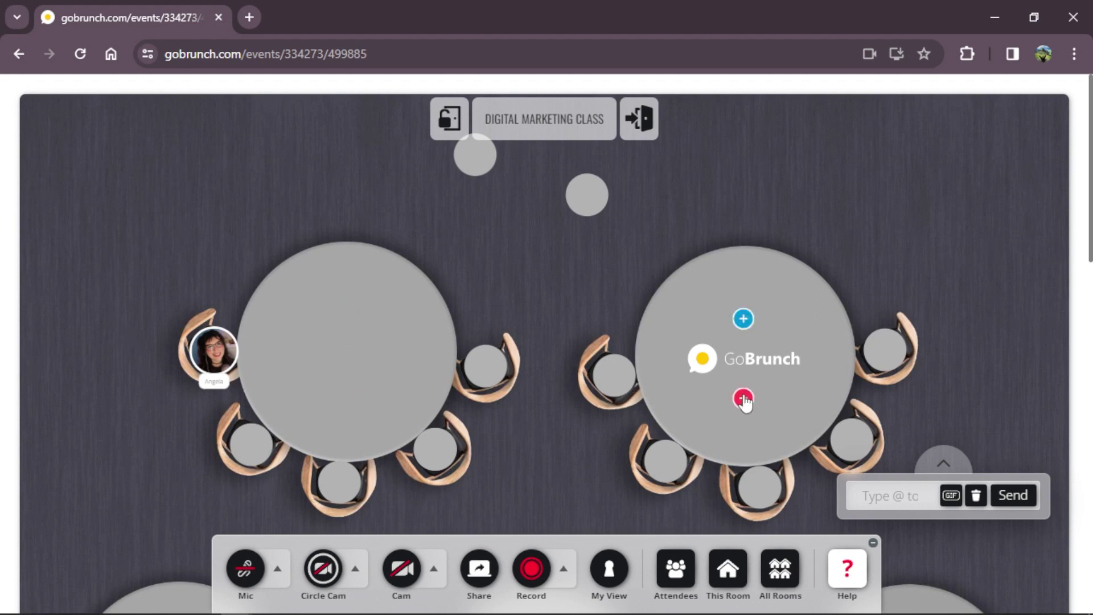
scroll(455, 300, down, 4)
scroll(455, 300, down, 3)
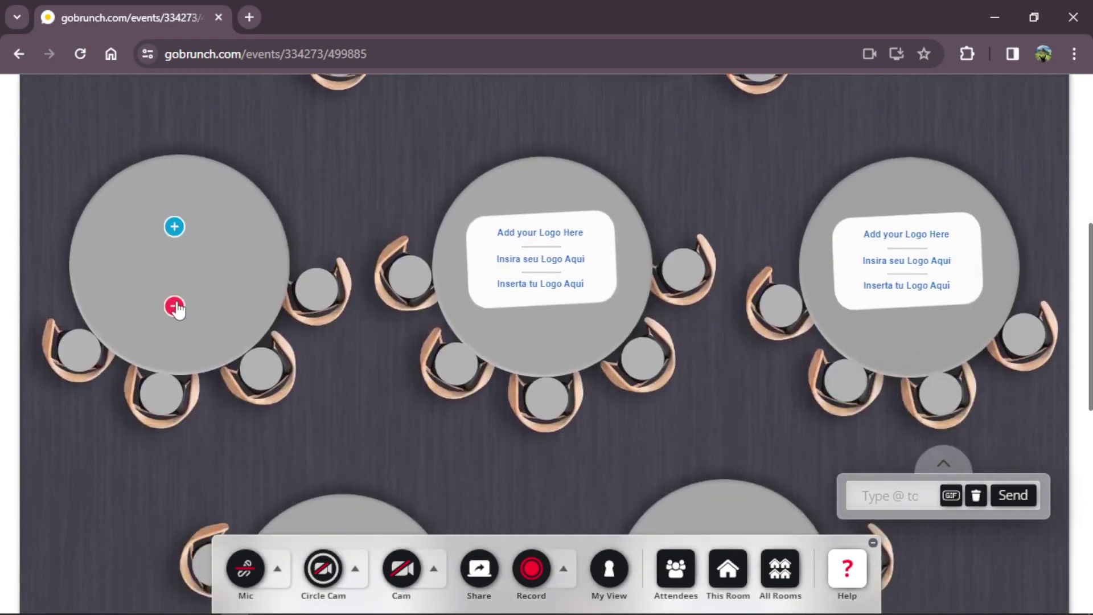
scroll(629, 365, up, 5)
scroll(629, 362, up, 3)
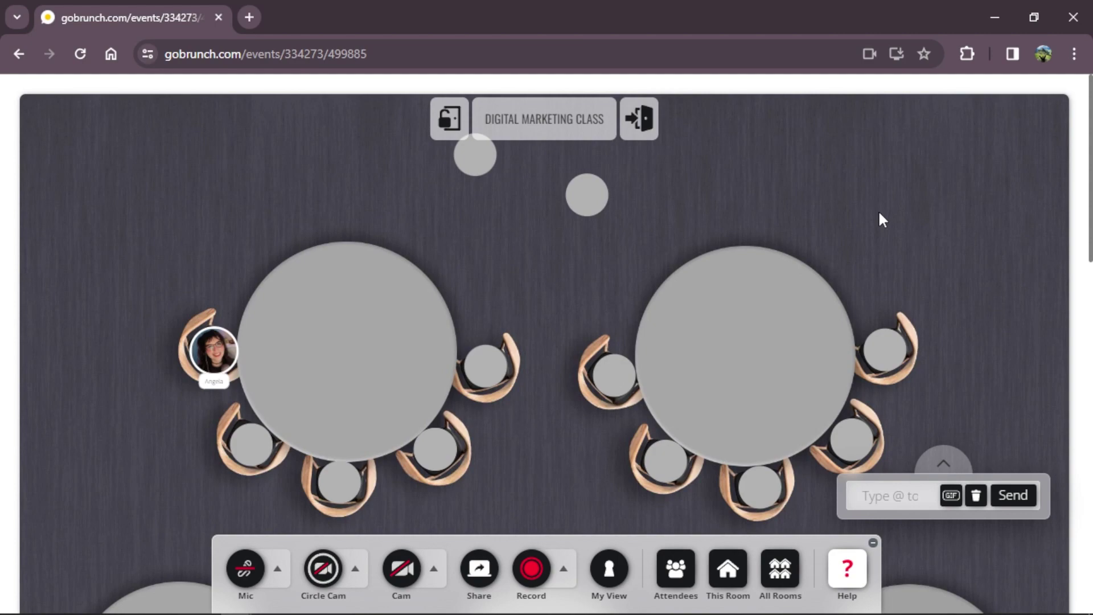
scroll(880, 214, down, 3)
scroll(880, 215, up, 3)
scroll(881, 220, down, 4)
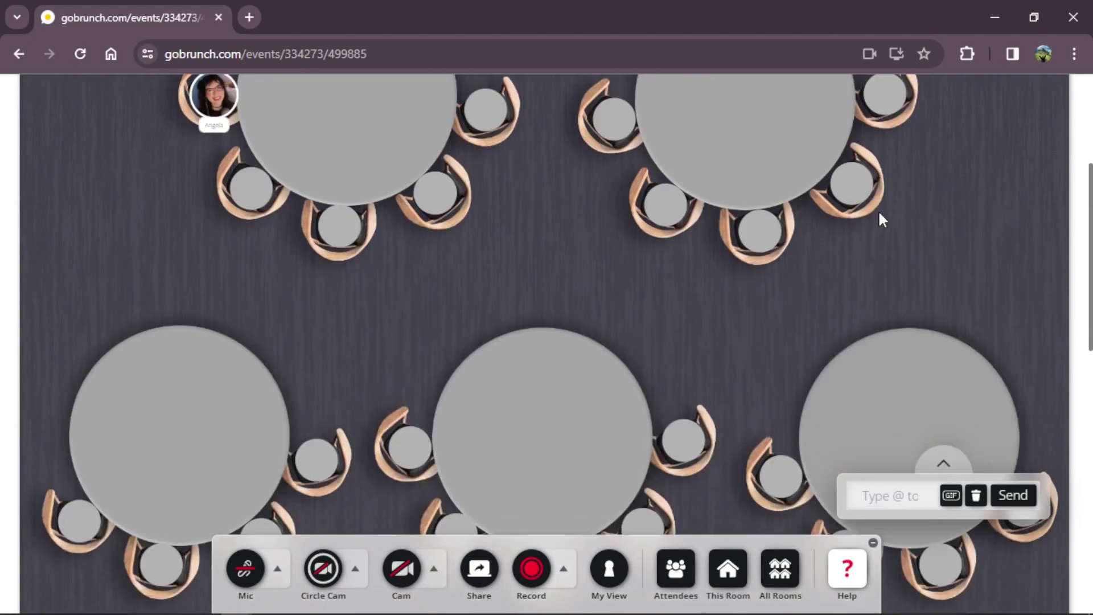
scroll(880, 220, up, 3)
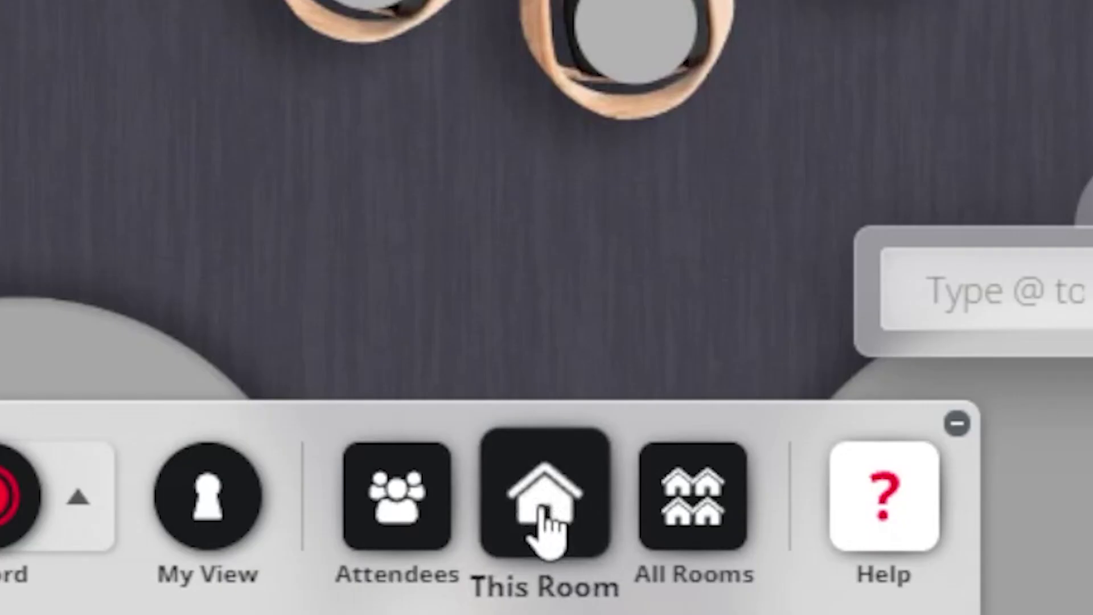
click(547, 529)
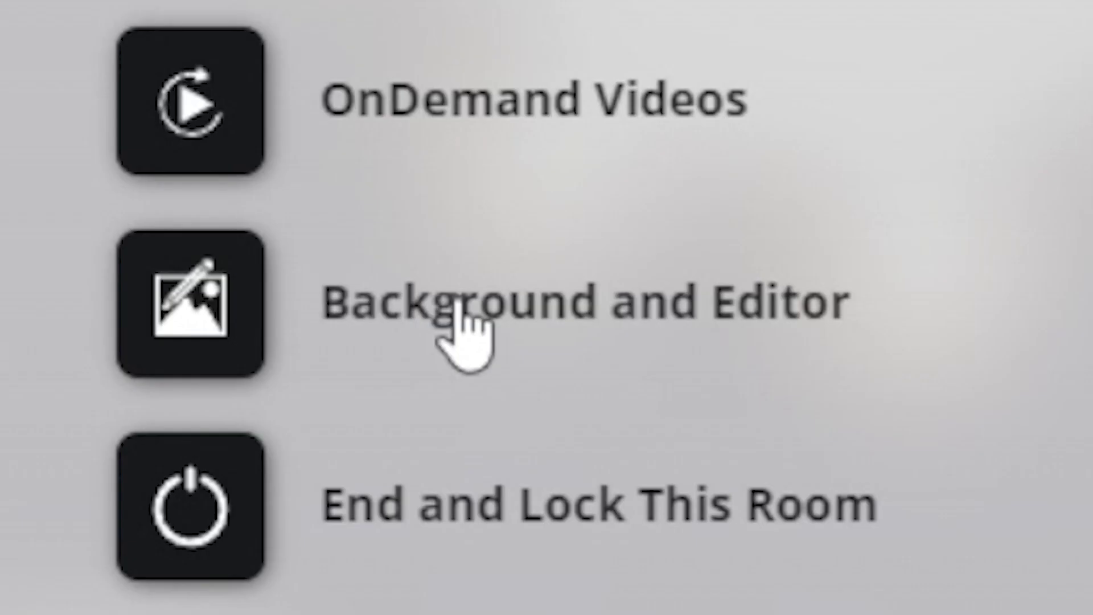
click(460, 308)
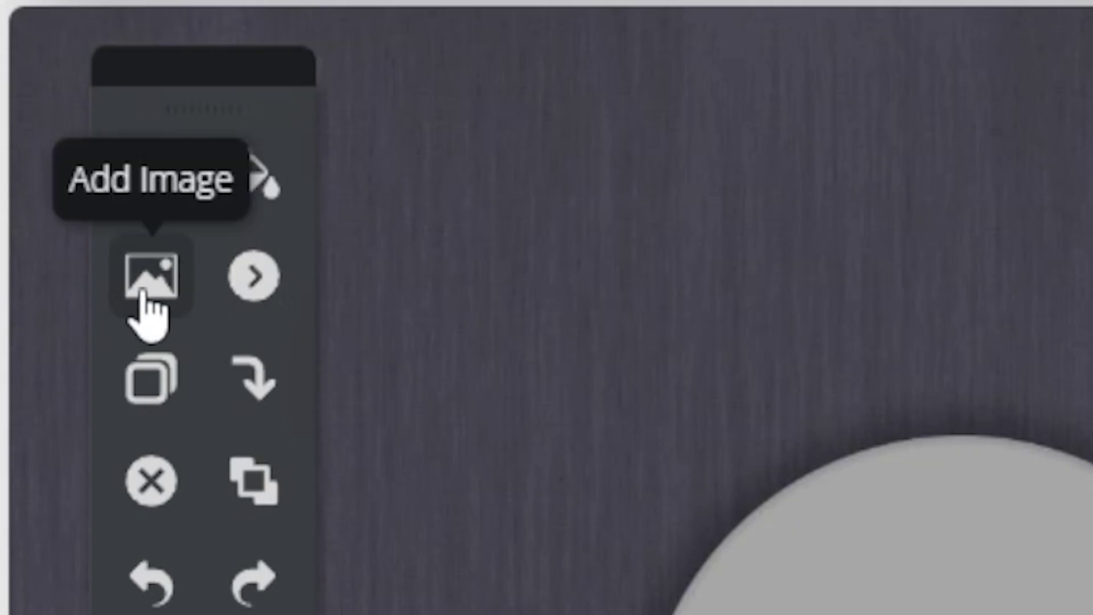
click(142, 296)
click(548, 365)
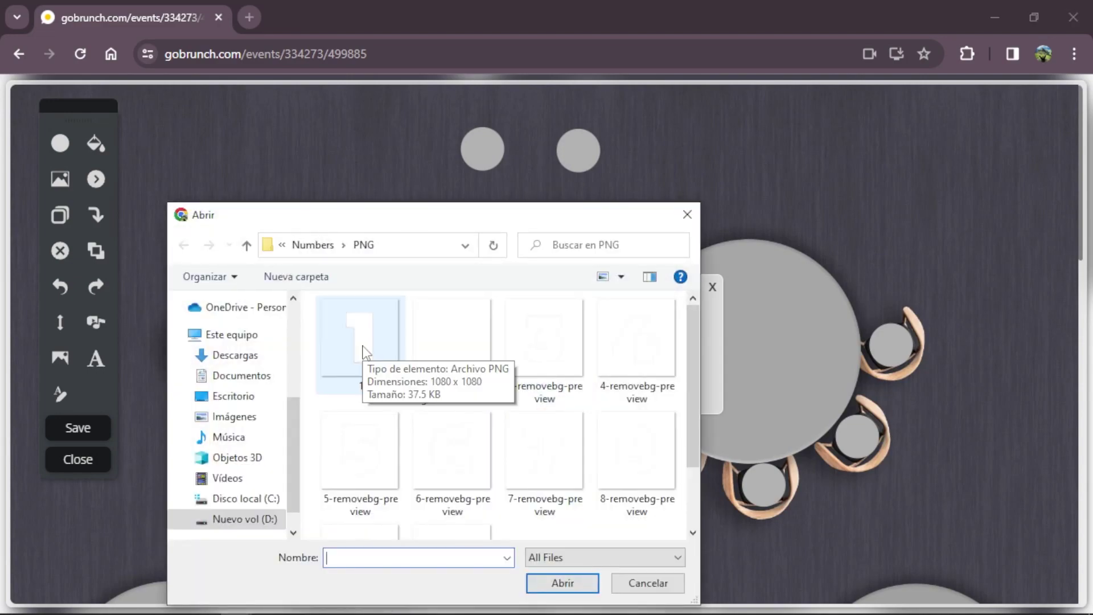
double_click(362, 349)
mouse_move(403, 338)
mouse_down()
mouse_move(379, 312)
mouse_move(401, 355)
mouse_up()
drag(495, 526, 283, 312)
drag(232, 275, 337, 401)
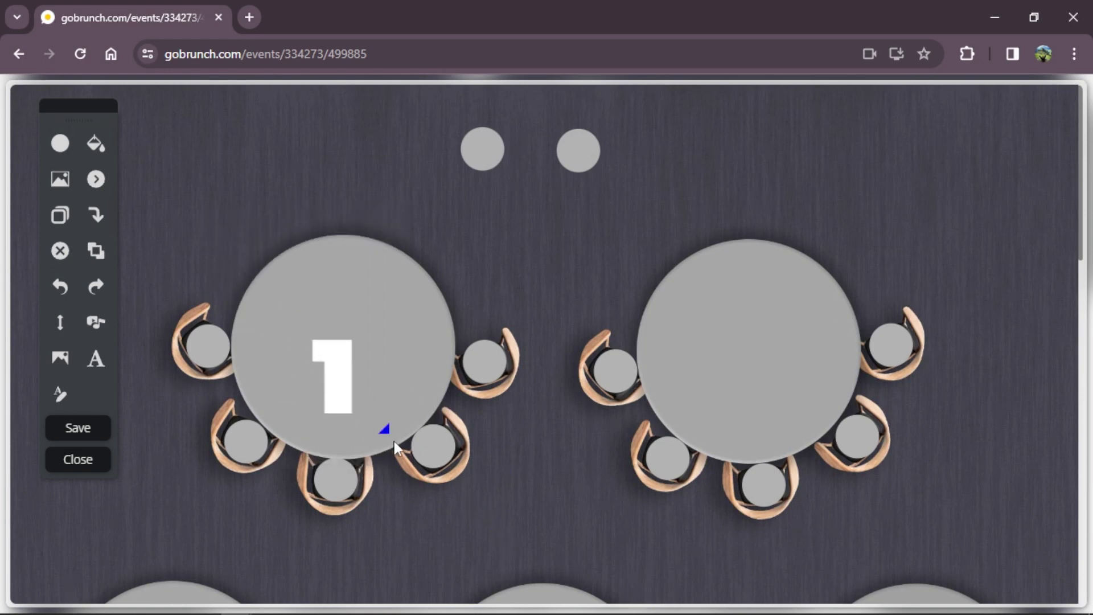
double_click(349, 403)
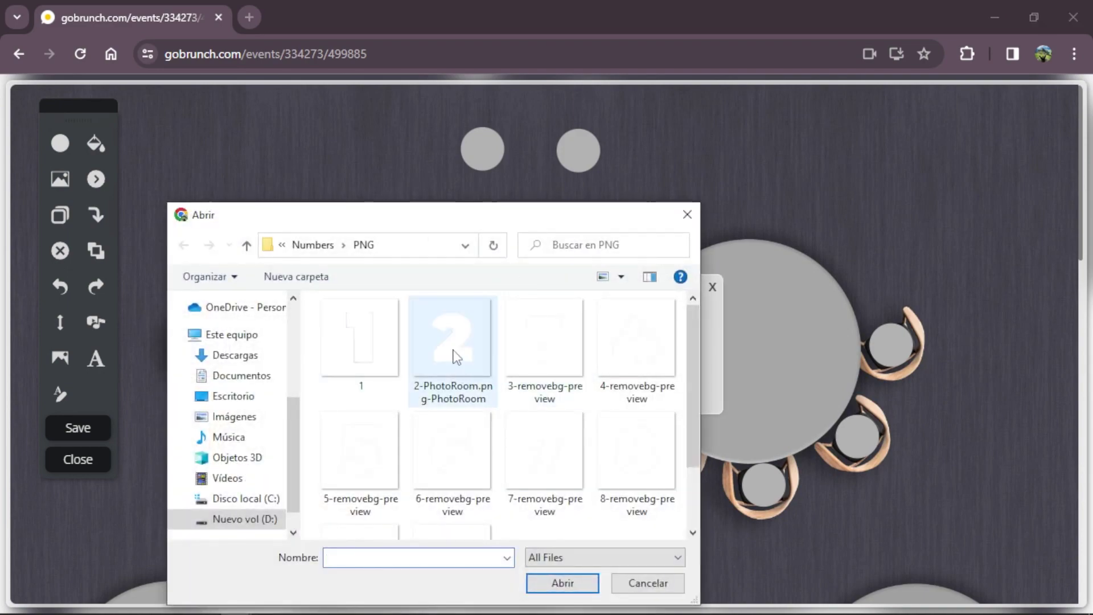
click(454, 350)
click(572, 587)
drag(882, 497, 787, 400)
scroll(948, 410, down, 5)
double_click(551, 453)
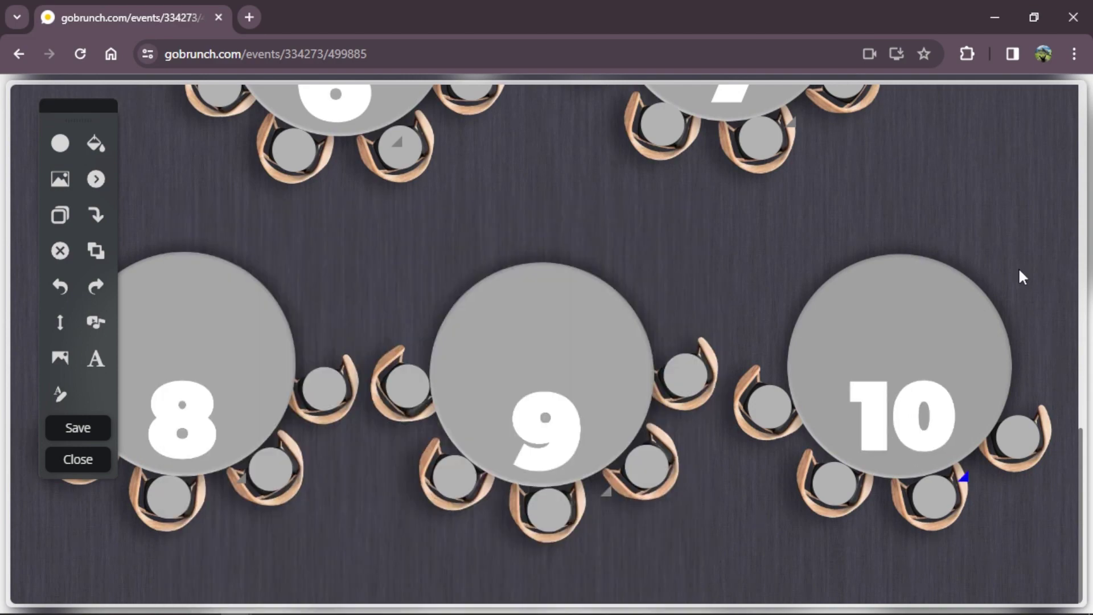
scroll(493, 357, up, 10)
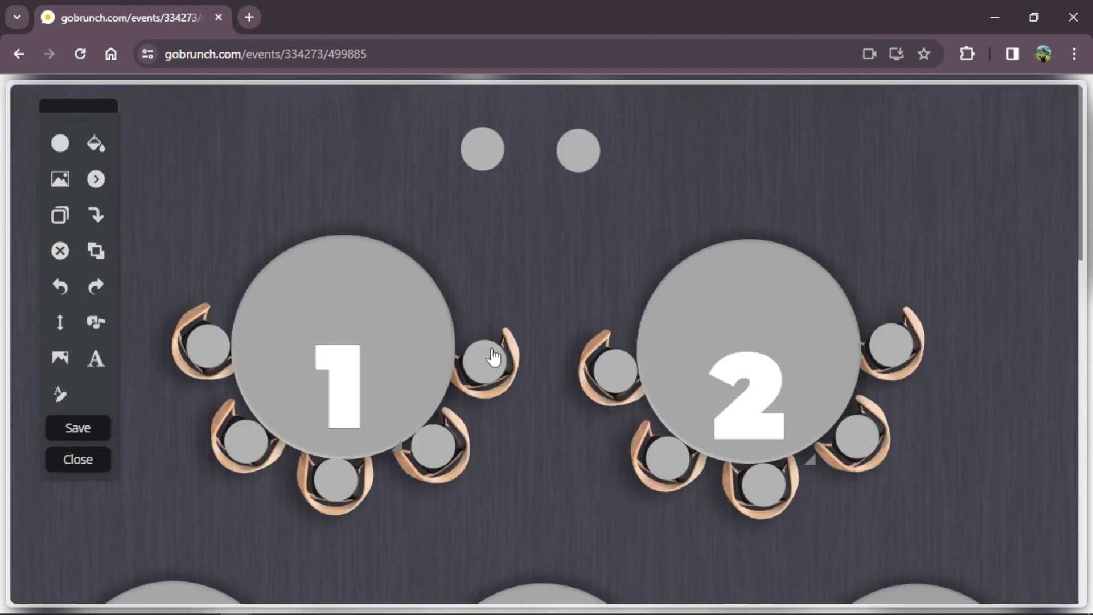
scroll(493, 357, down, 10)
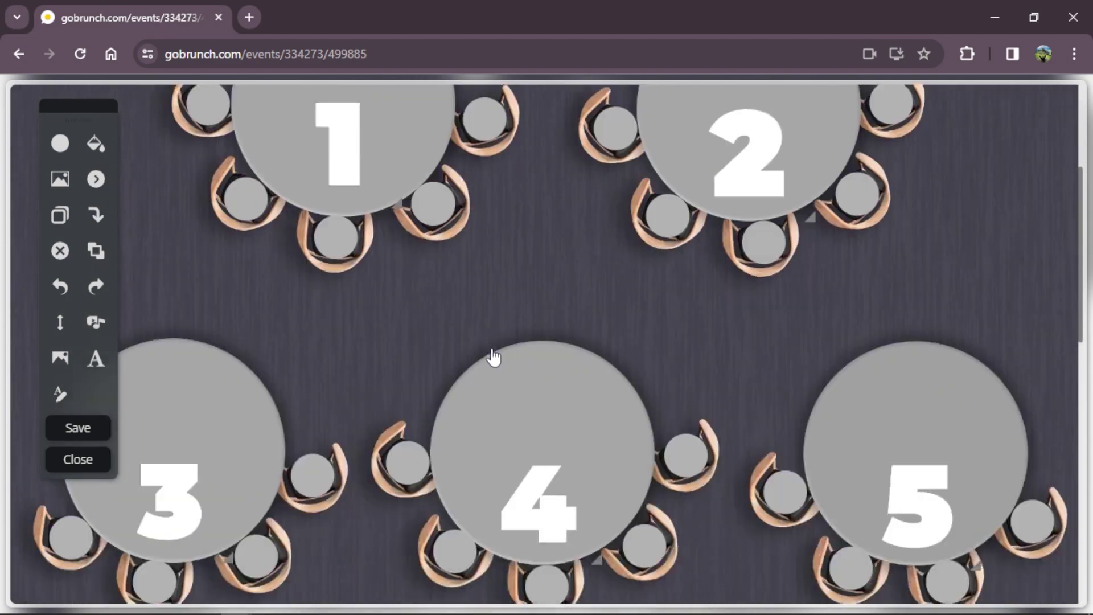
scroll(490, 346, up, 10)
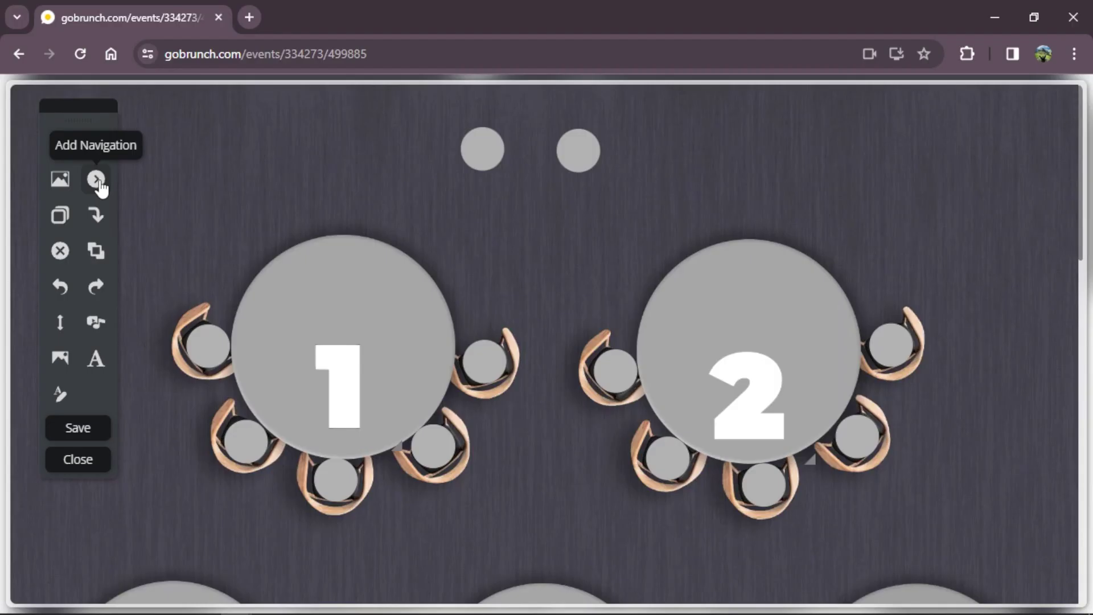
Step: Place a navigation button on table 1, rotate it upward, and link it to Breakout Room 1
click(97, 182)
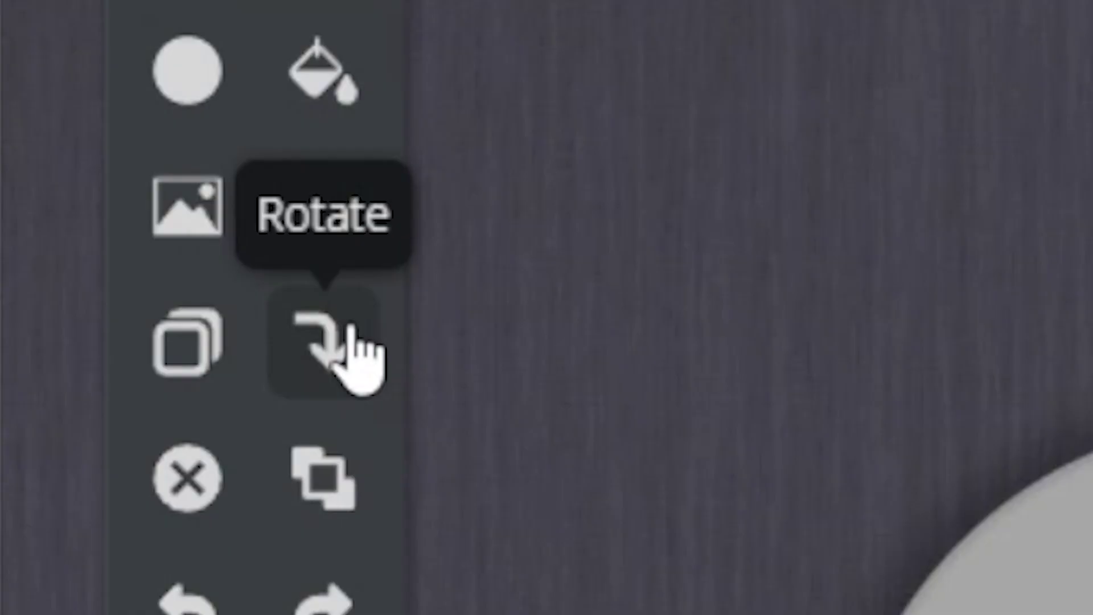
click(349, 336)
click(348, 336)
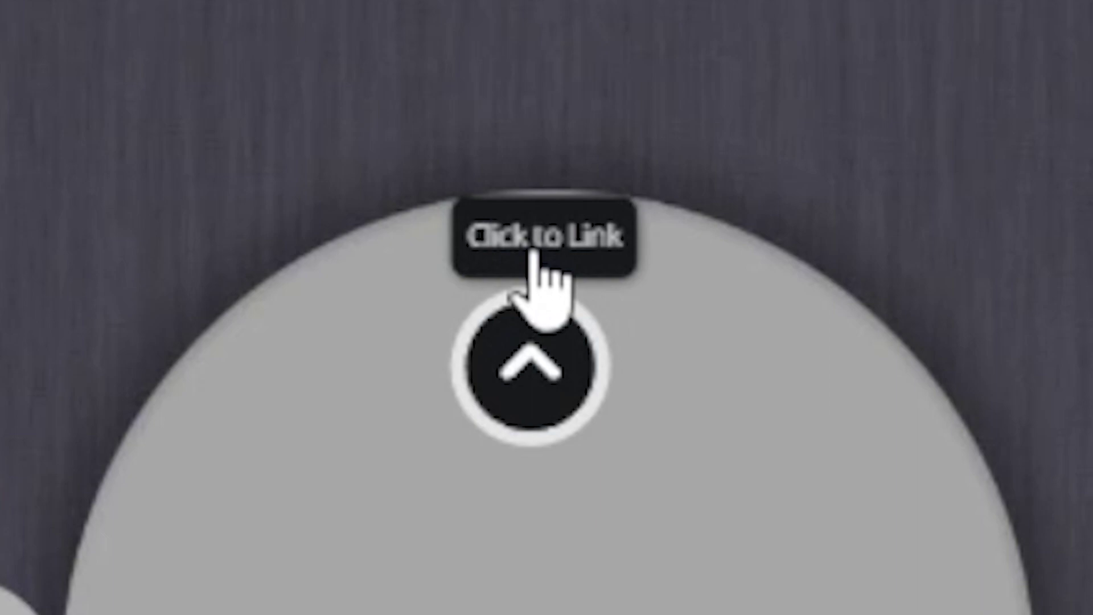
click(340, 257)
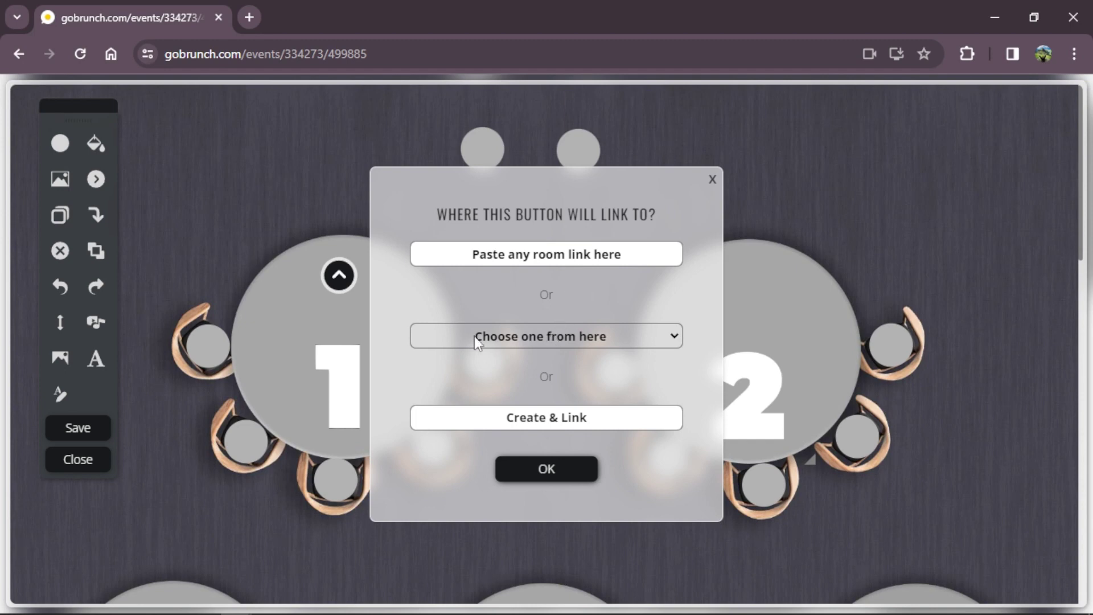
click(606, 340)
scroll(592, 105, down, 10)
scroll(592, 106, up, 3)
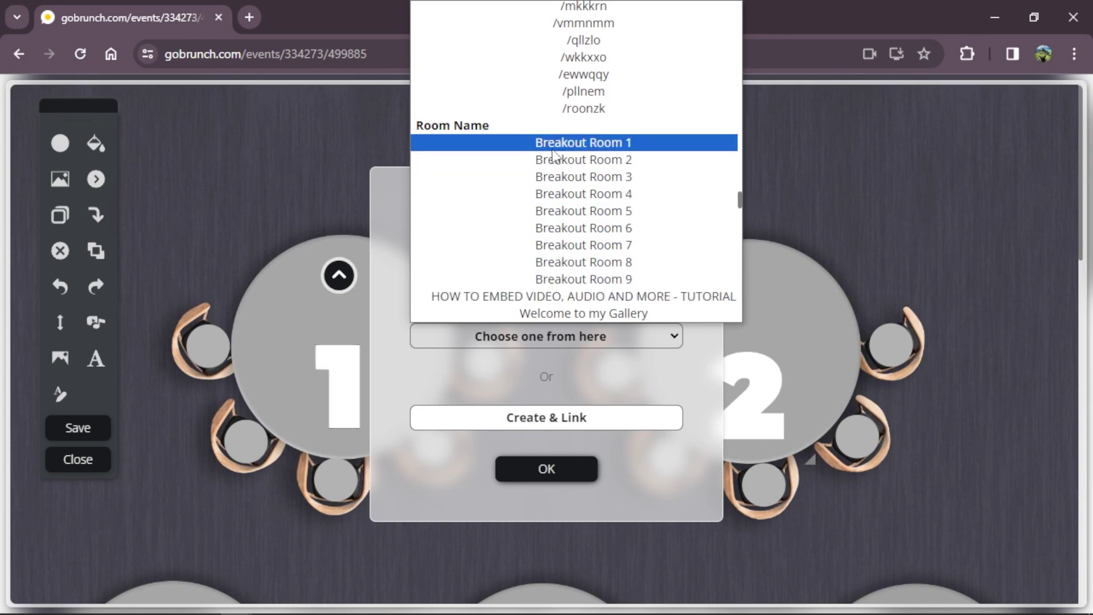
click(629, 145)
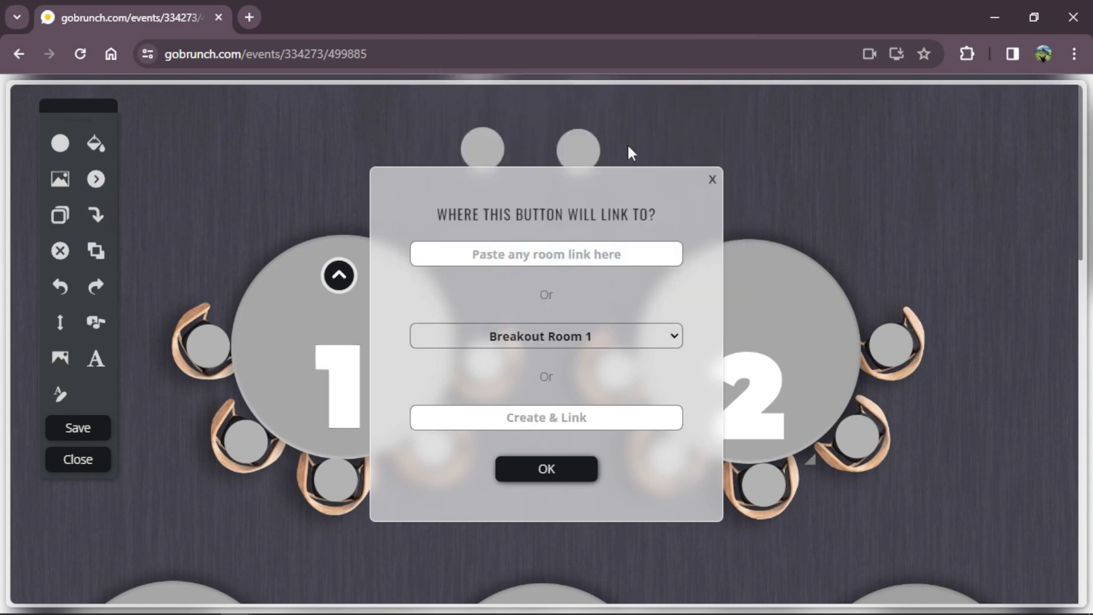
click(547, 469)
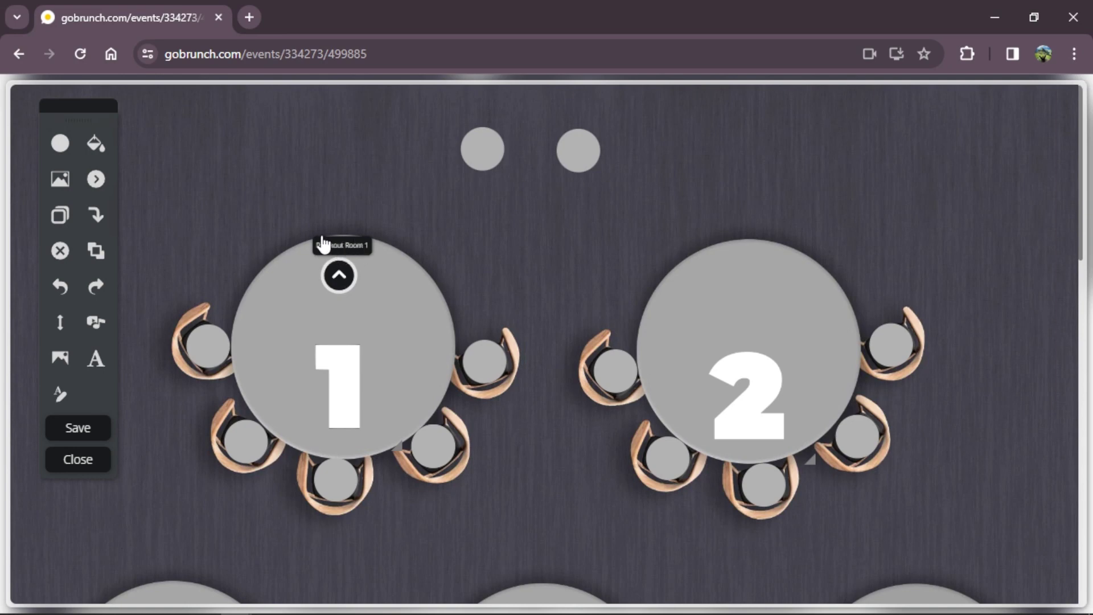
Step: Add a navigation button on table 2 and turn it to point up
click(95, 178)
click(752, 288)
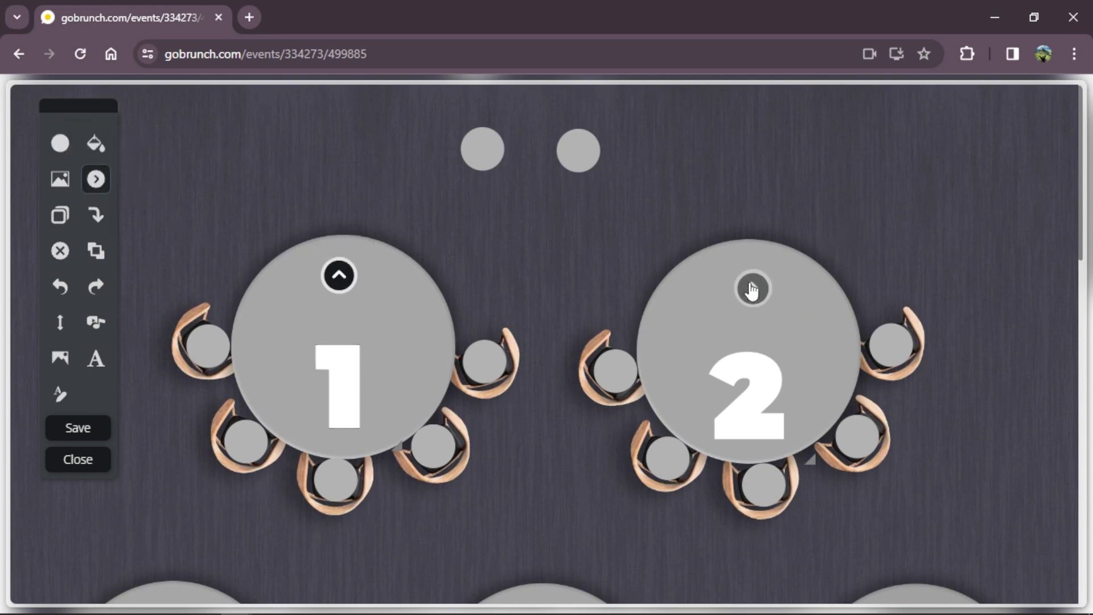
click(95, 215)
scroll(552, 476, down, 6)
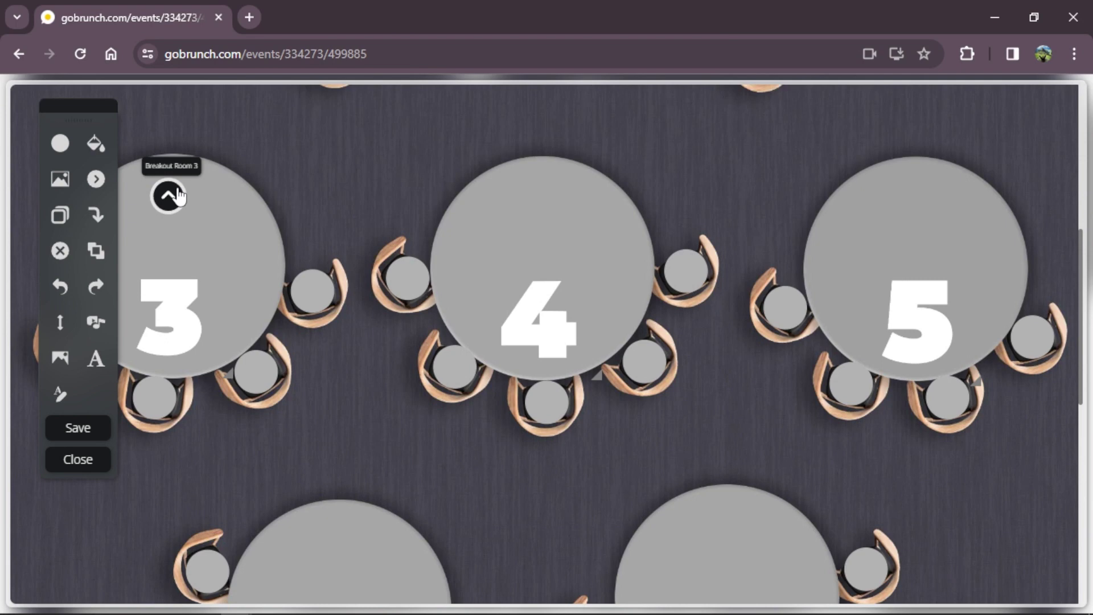
Step: Add a navigation button on table 4 linked to Breakout Room 4
click(95, 179)
click(541, 195)
click(541, 195)
scroll(546, 140, down, 20)
scroll(547, 171, up, 3)
click(581, 193)
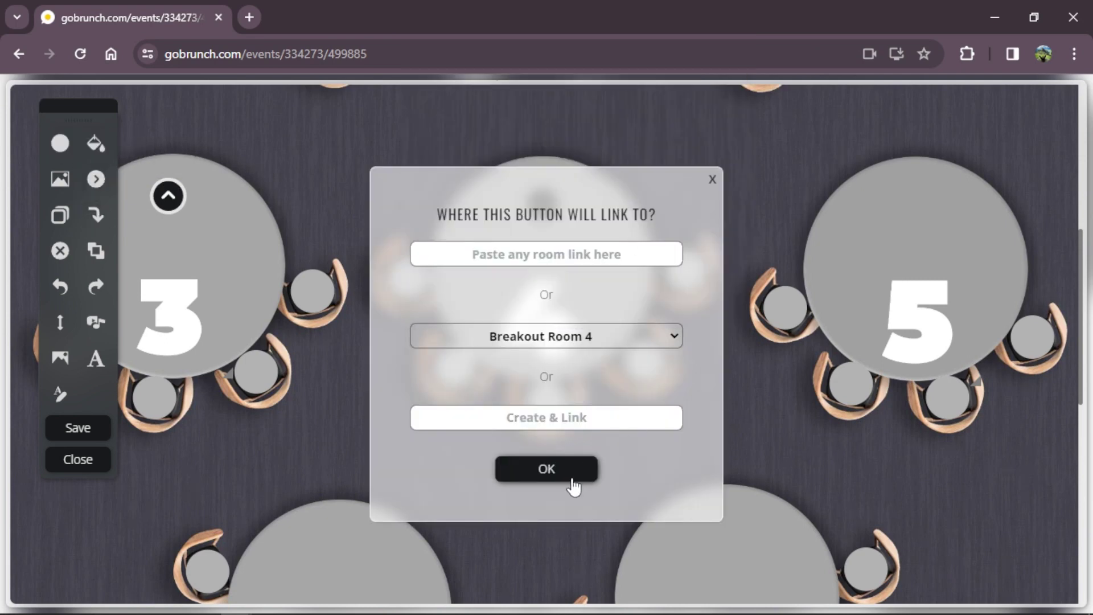
click(575, 484)
scroll(285, 319, down, 10)
Step: Add upward navigation buttons on tables 8 and 9
click(96, 179)
click(178, 286)
click(97, 214)
click(95, 179)
click(540, 297)
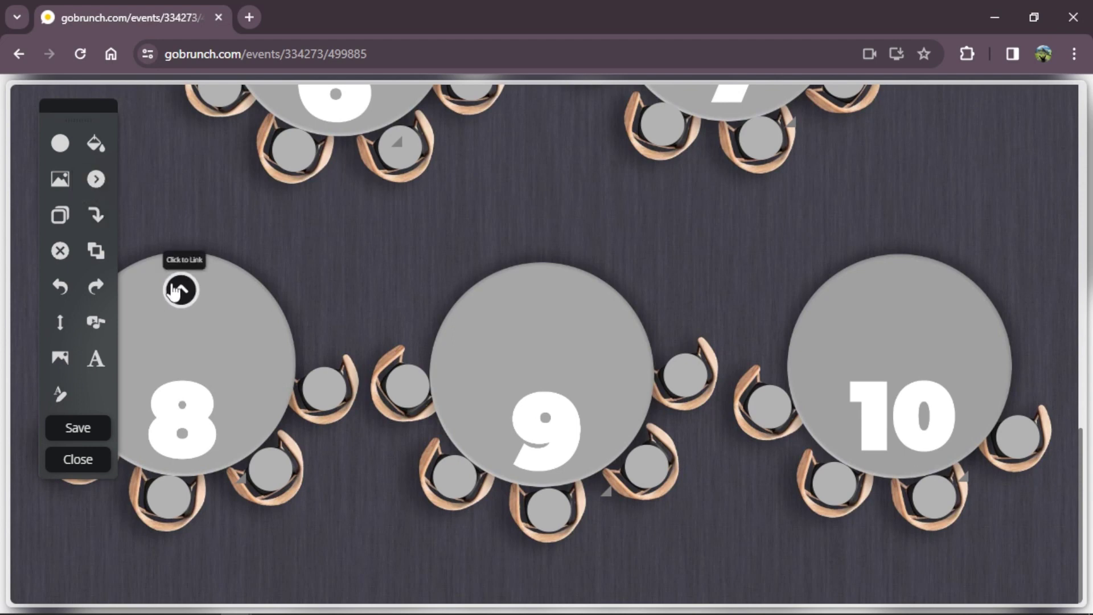
key(Escape)
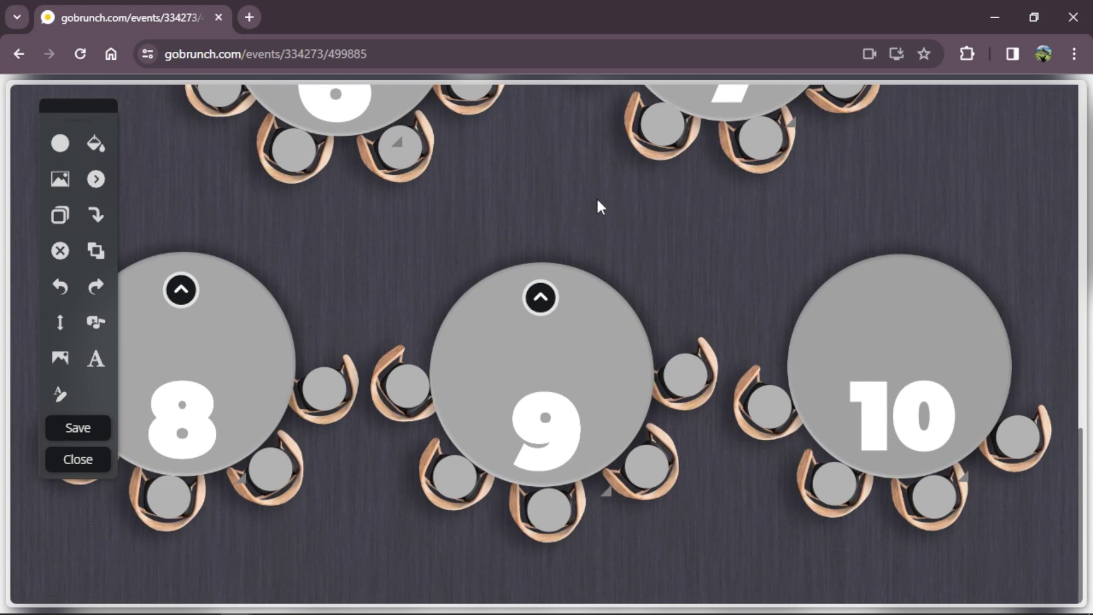
Step: Place a navigation button on table 10 and rotate it to point up
click(97, 179)
drag(164, 213, 904, 300)
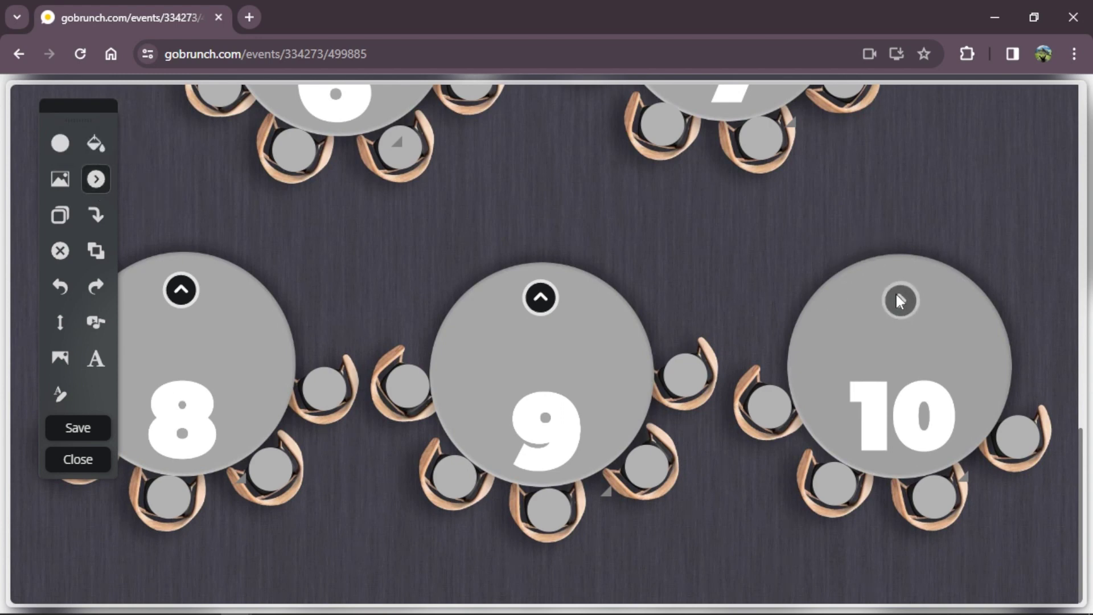
click(903, 302)
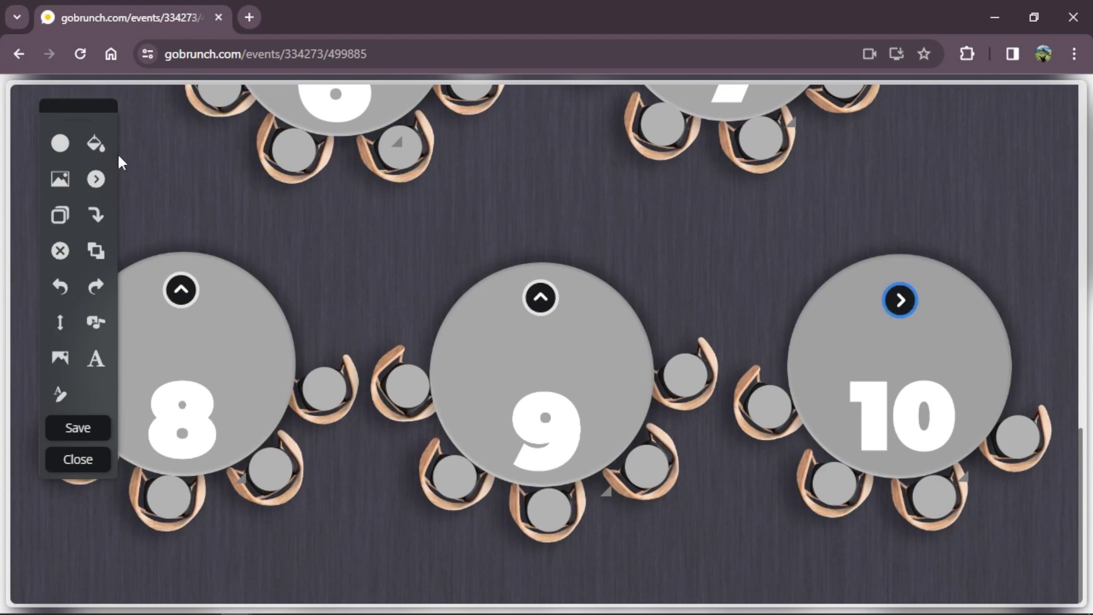
click(101, 219)
click(100, 219)
click(101, 219)
click(101, 220)
click(101, 219)
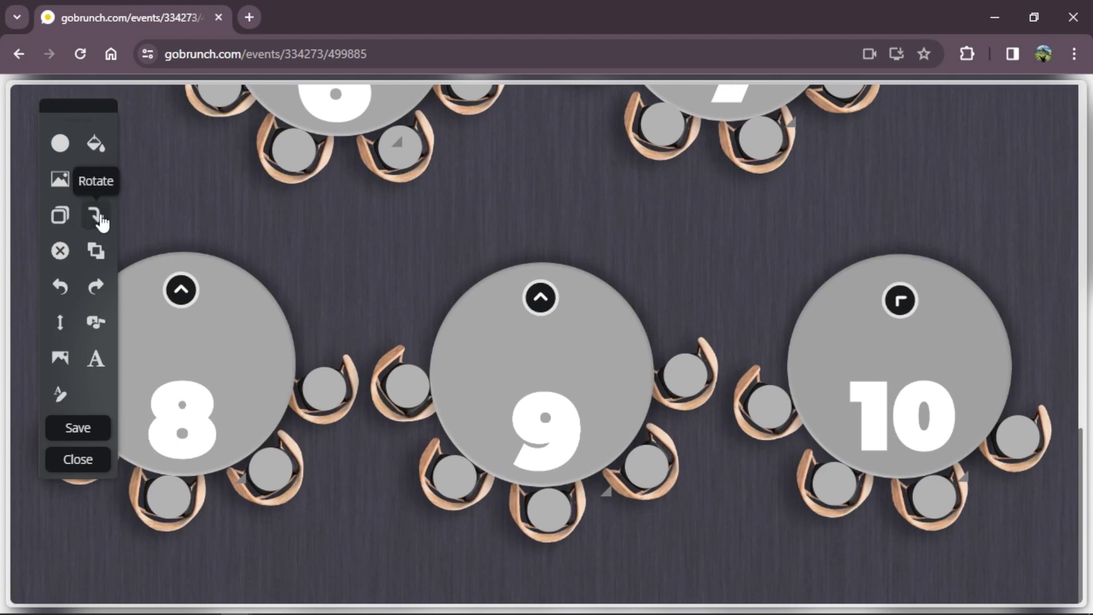
click(101, 219)
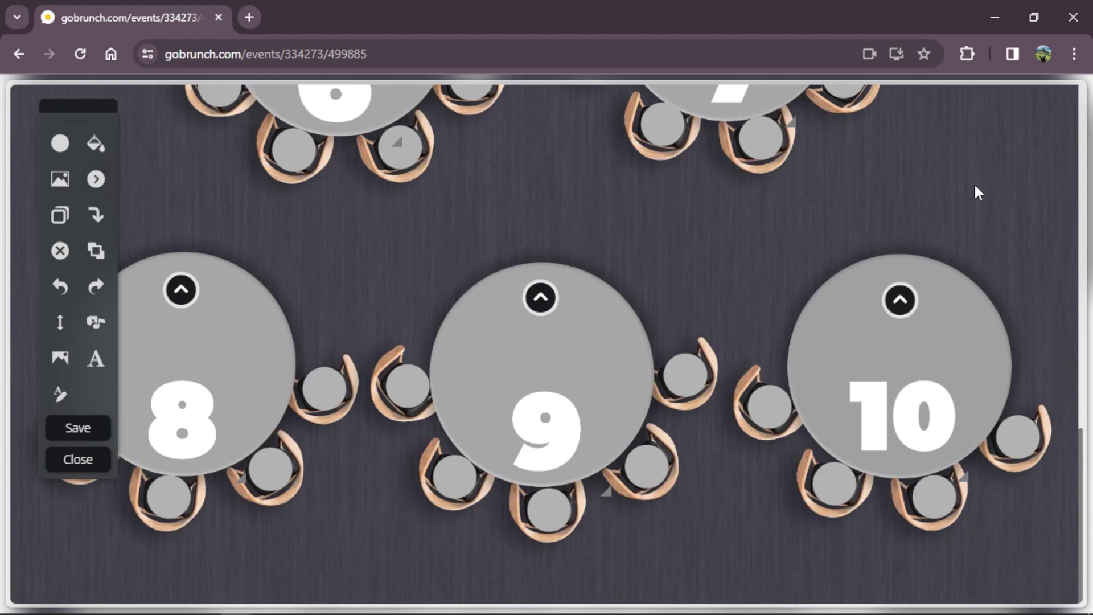
Step: Link table 10's button to a newly created room with Create & Link, then save the layout
click(899, 281)
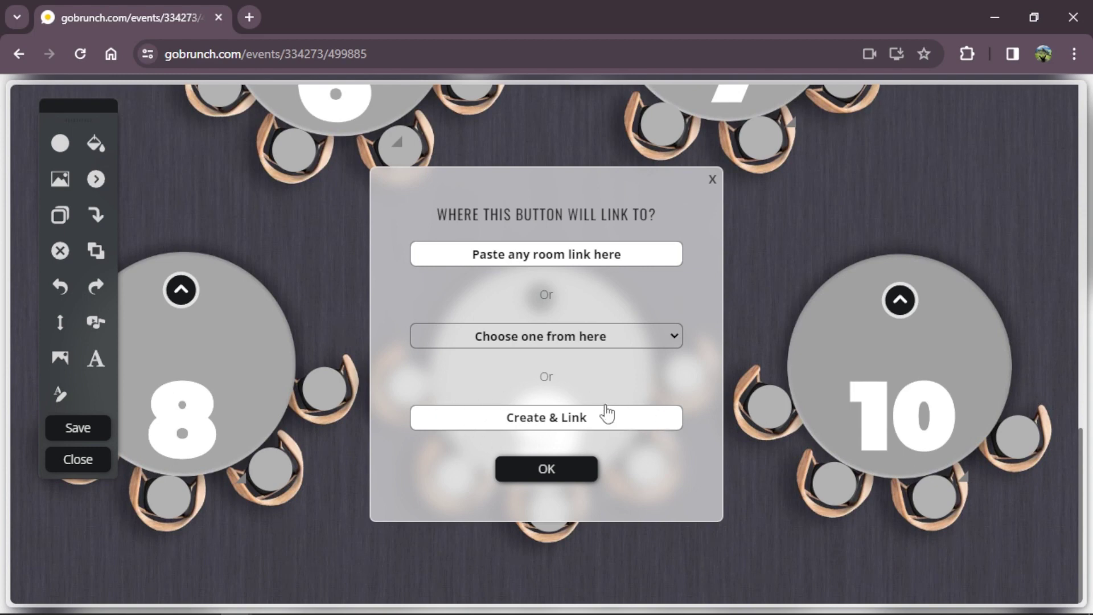
click(509, 428)
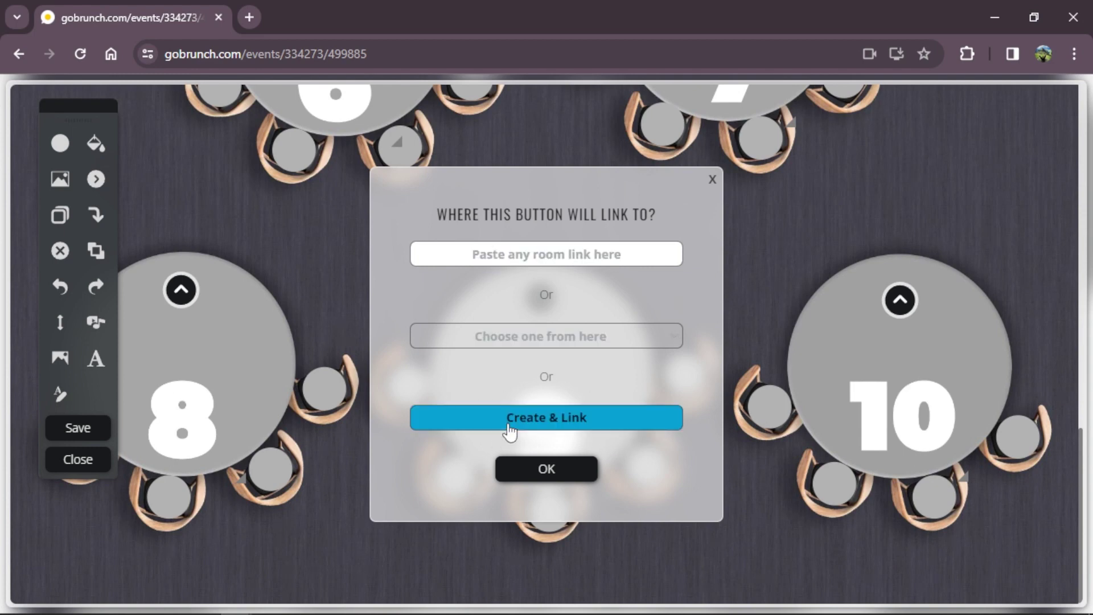
click(543, 473)
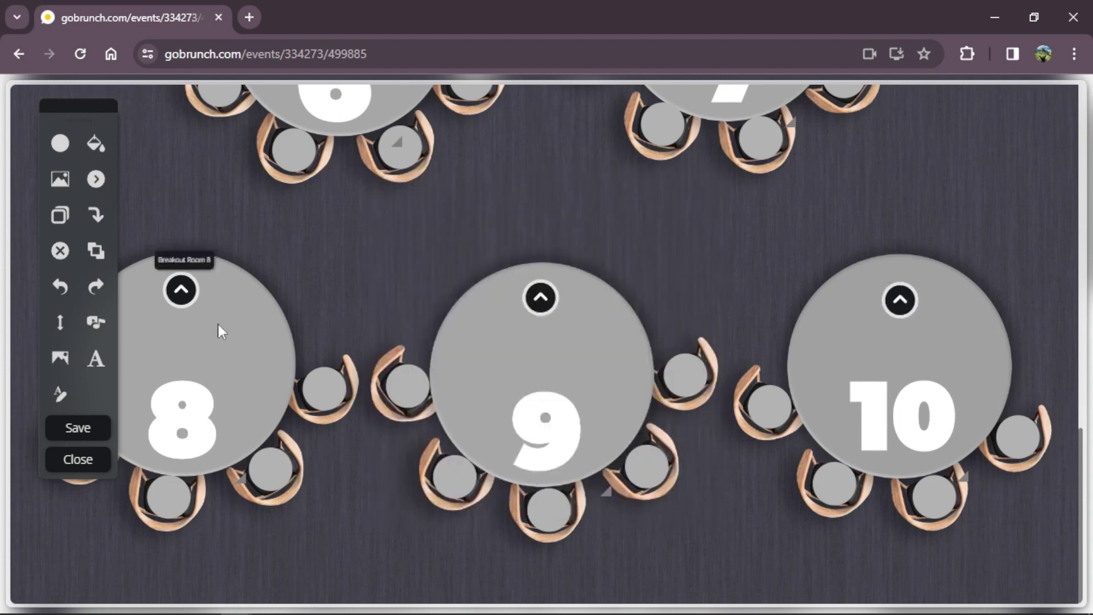
click(78, 438)
scroll(881, 226, down, 10)
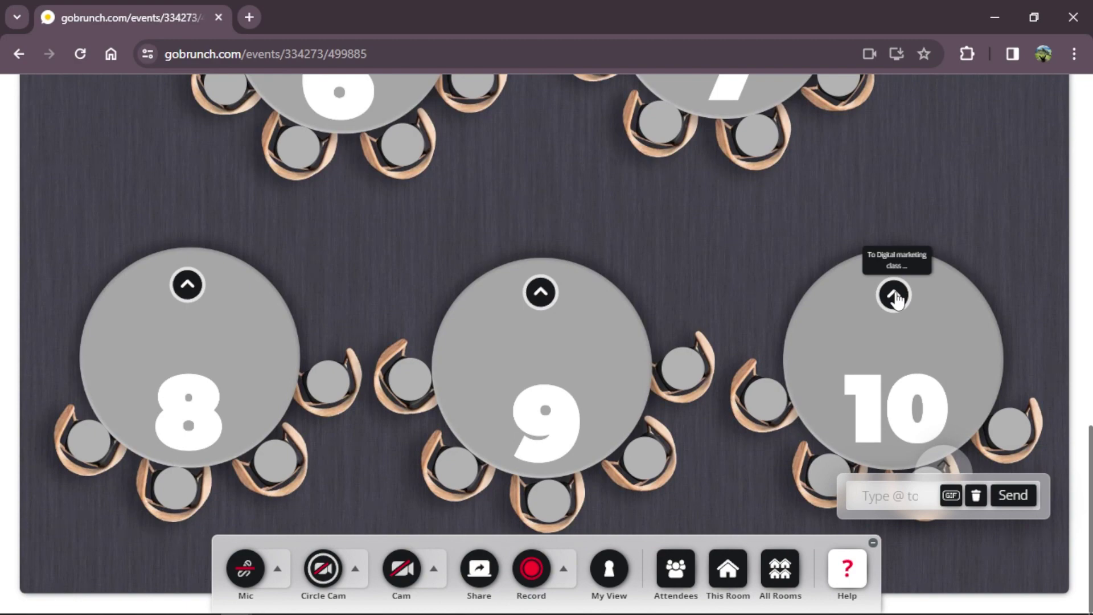
Step: Follow table 10's link into the new room and rename it 'Breakout Room 10' in Room Settings
click(893, 295)
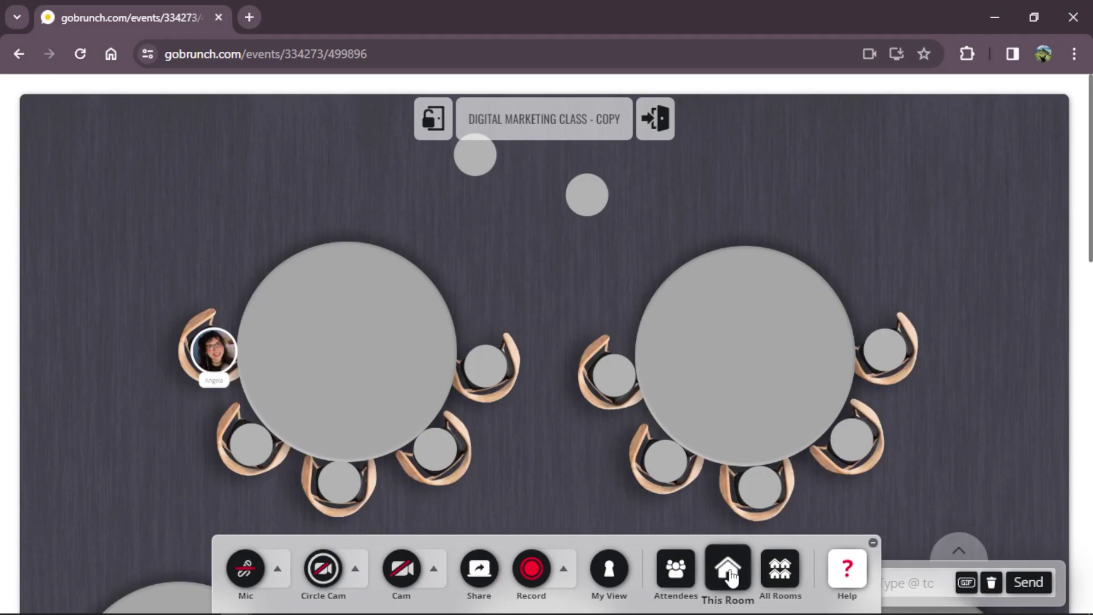
click(731, 577)
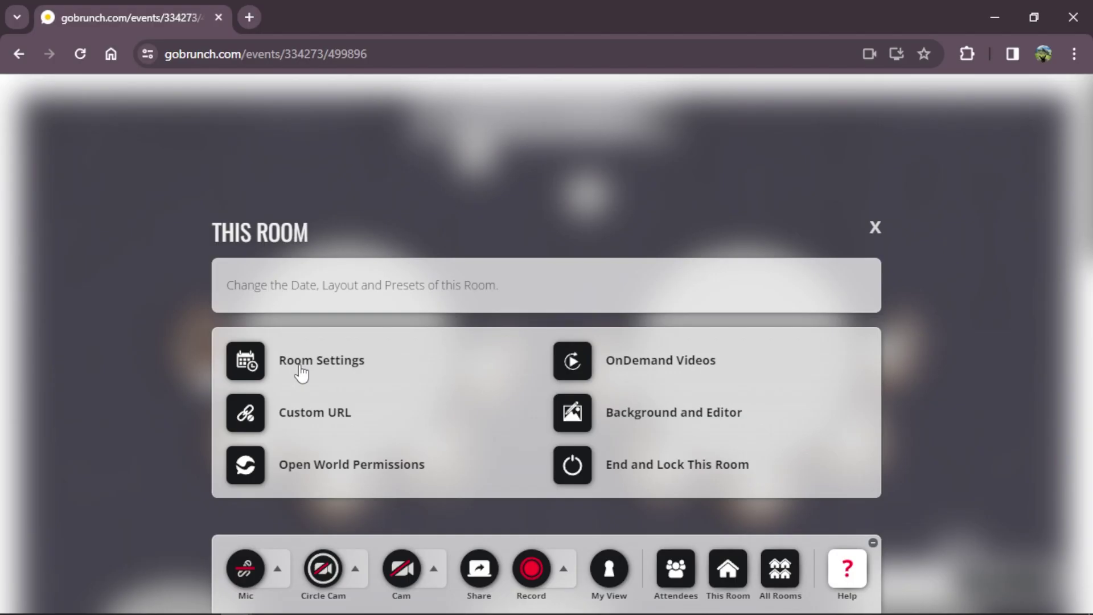
click(414, 225)
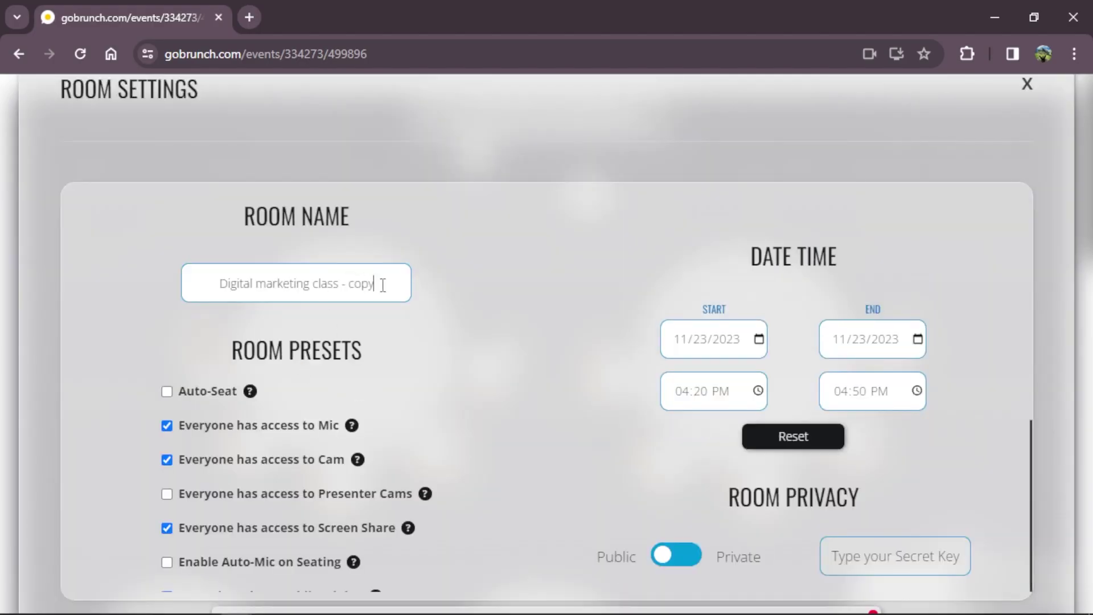
drag(383, 283, 200, 287)
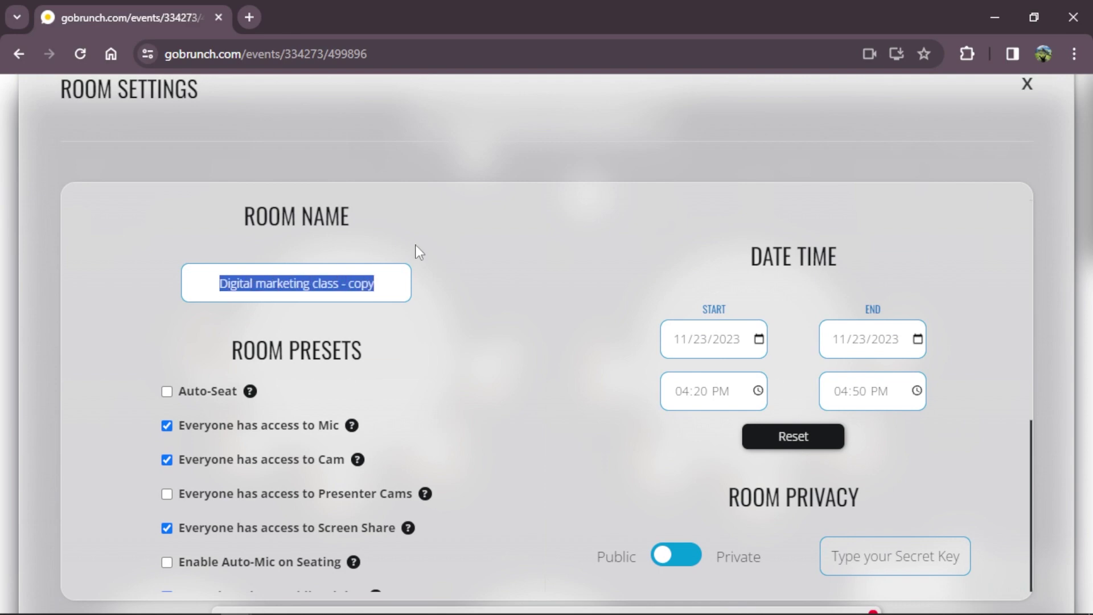
text(Breakout Room 10)
Step: Turn on Auto-Seat, remove everyone's mic access, and switch off date and time notifications
click(167, 425)
click(167, 391)
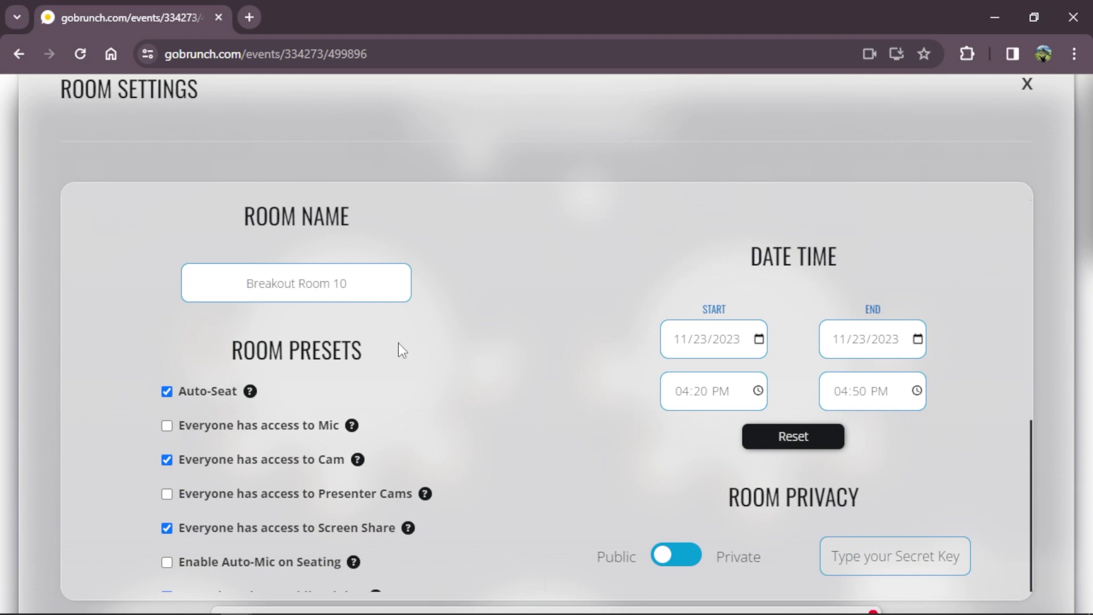
scroll(408, 317, down, 5)
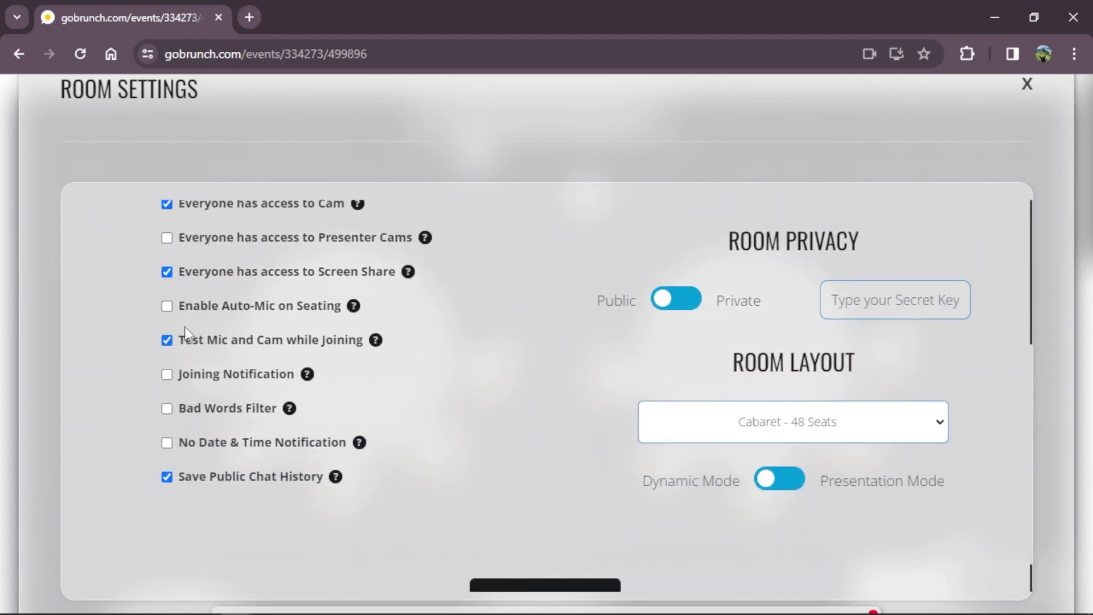
click(166, 443)
scroll(356, 420, up, 4)
scroll(459, 345, down, 3)
scroll(860, 387, up, 2)
Step: Choose the Professional Meeting Room - 8 Seats layout and update the room settings
click(857, 458)
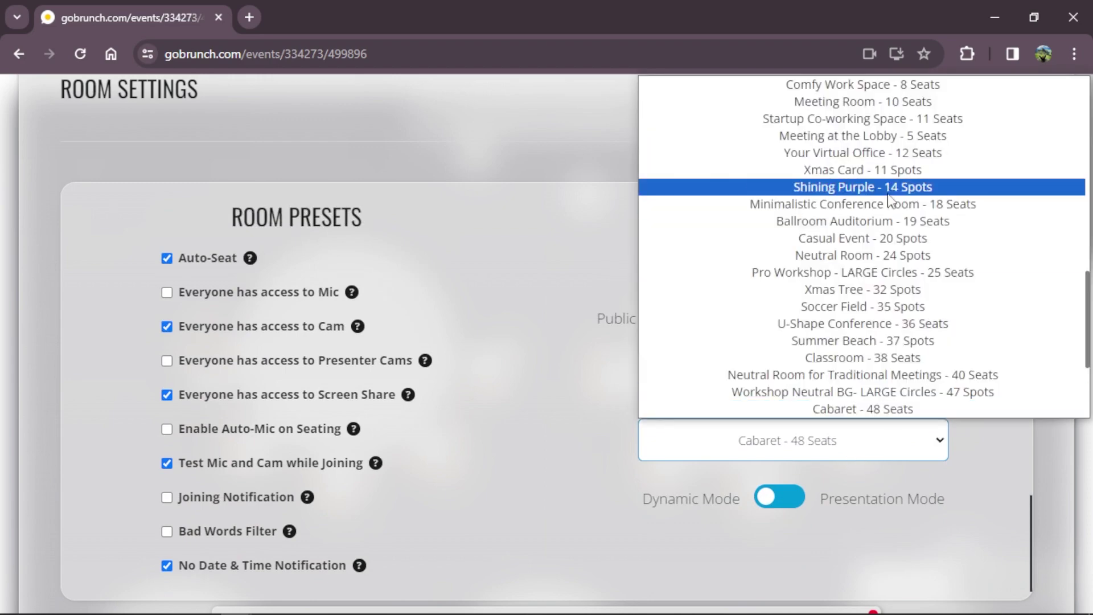
scroll(891, 202, down, 3)
scroll(891, 202, up, 12)
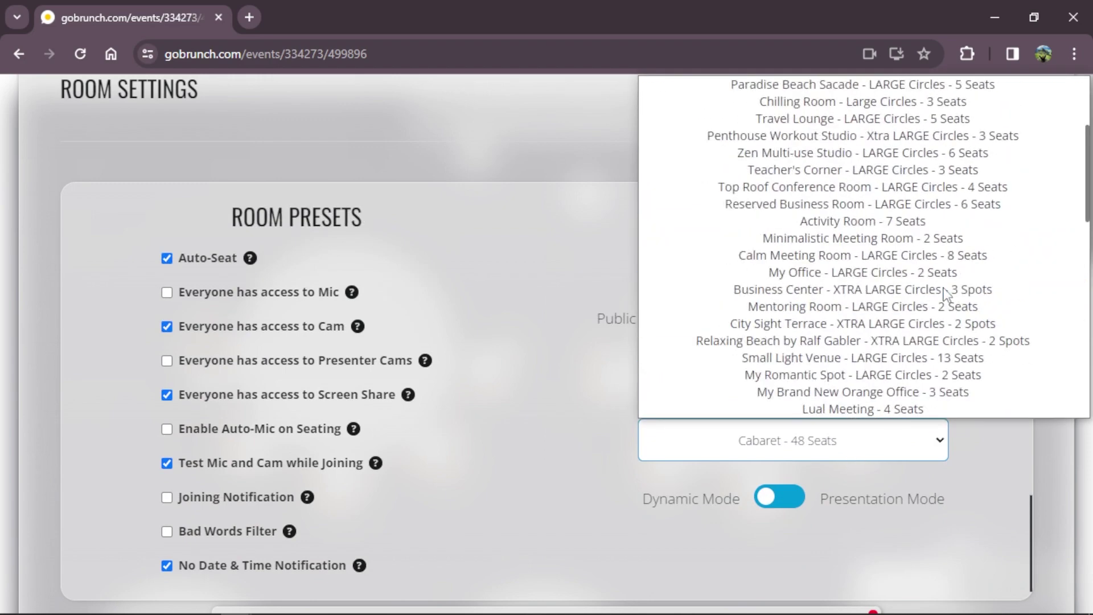
scroll(906, 225, down, 3)
scroll(905, 225, down, 3)
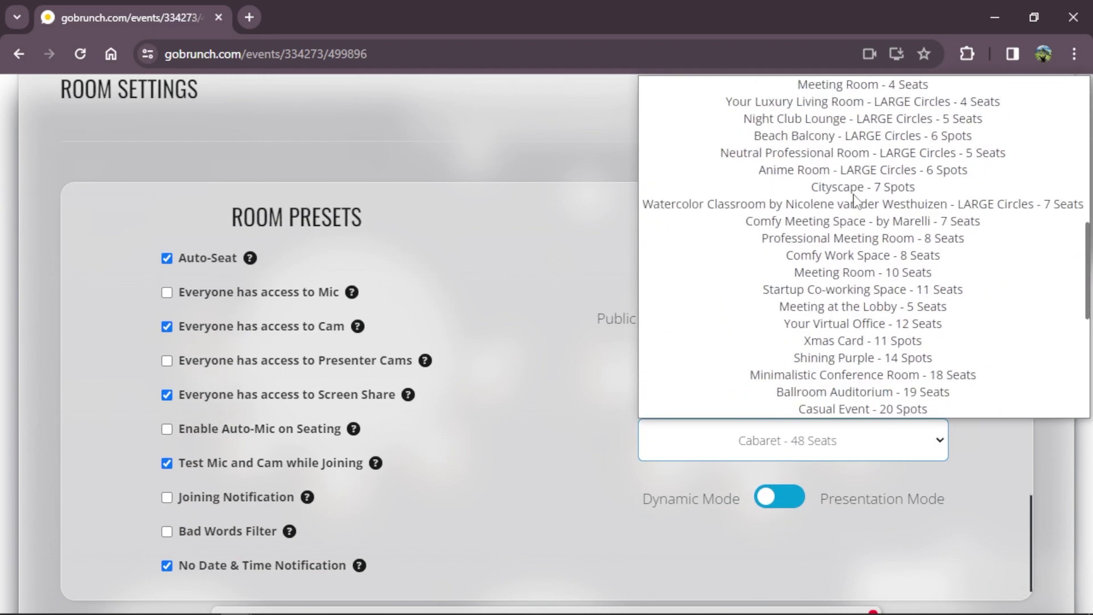
click(871, 240)
scroll(392, 309, down, 3)
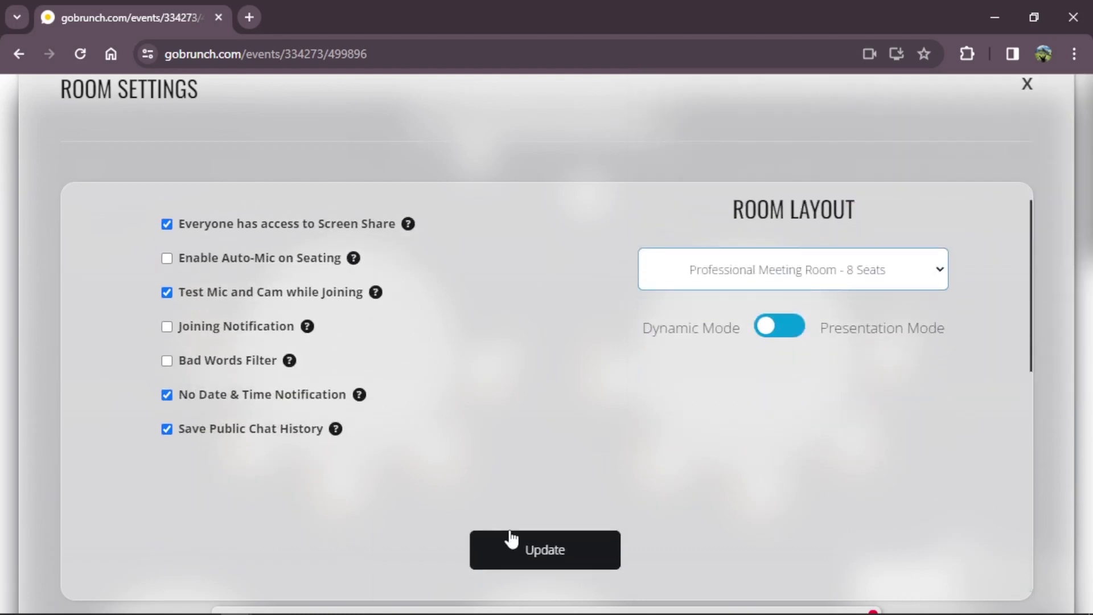
click(534, 552)
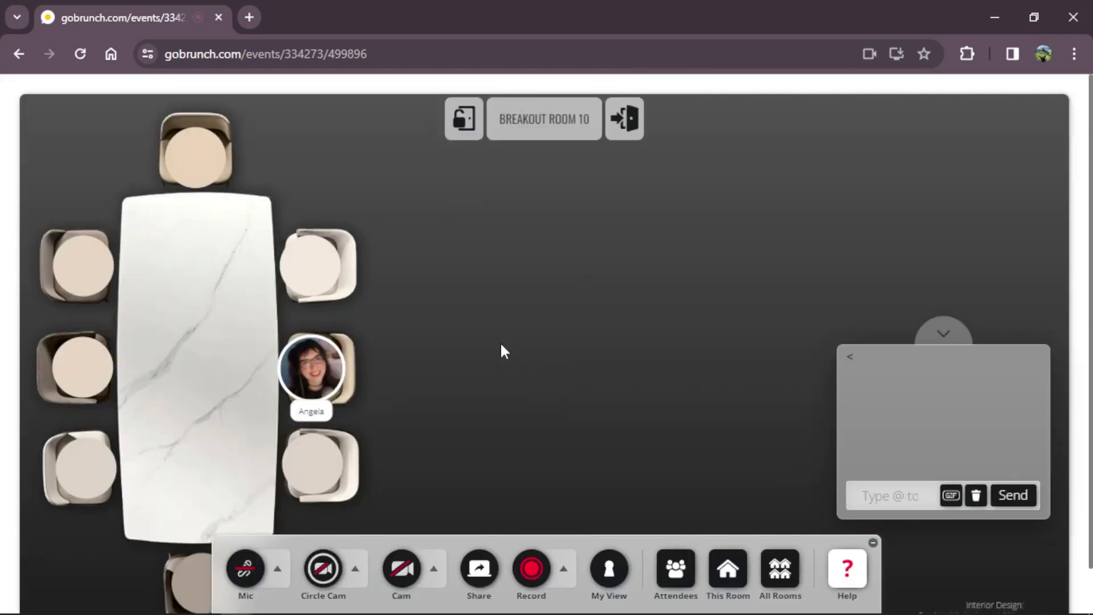
Step: Take the seat at the head of the table and join Breakout Room 1 from All Rooms
click(226, 176)
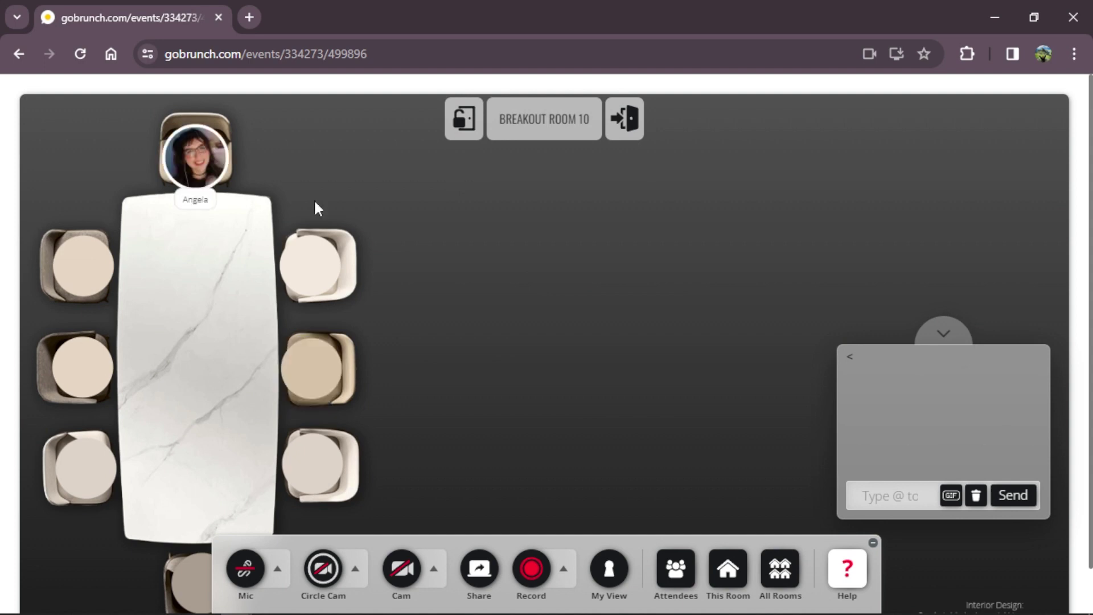
click(780, 569)
scroll(886, 341, down, 1)
scroll(887, 345, up, 1)
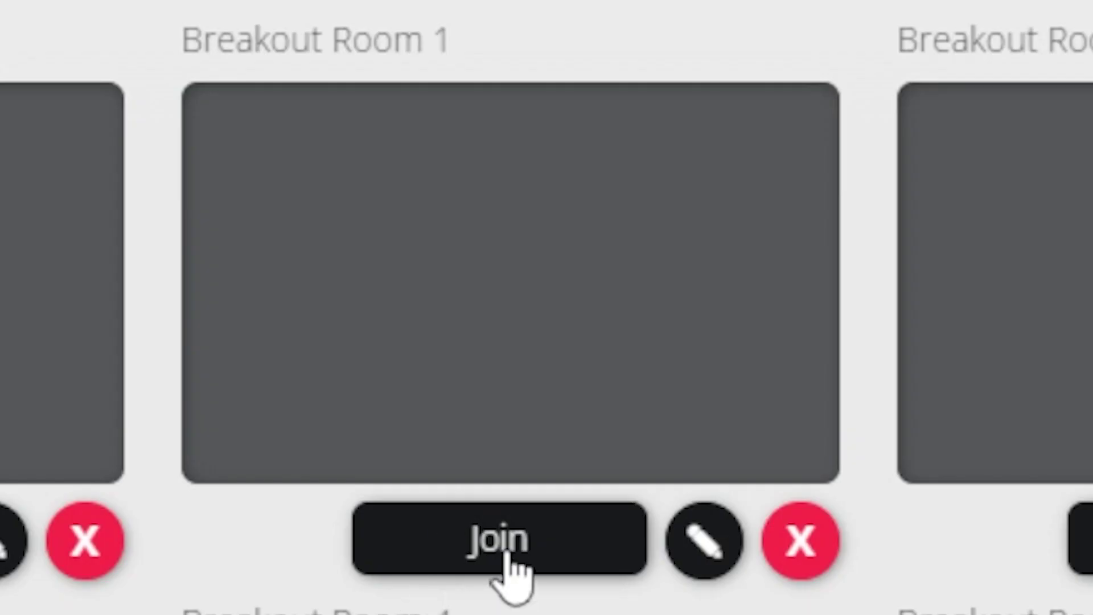
click(509, 560)
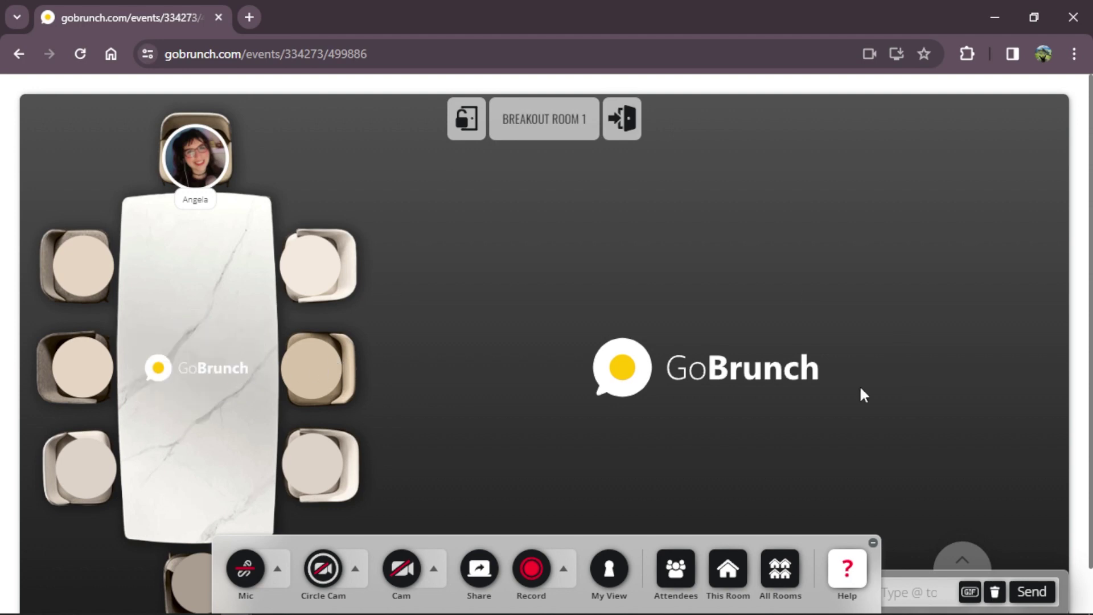
Step: Recheck the rooms list, then open Breakout Room 1's background editor via This Room options
click(774, 572)
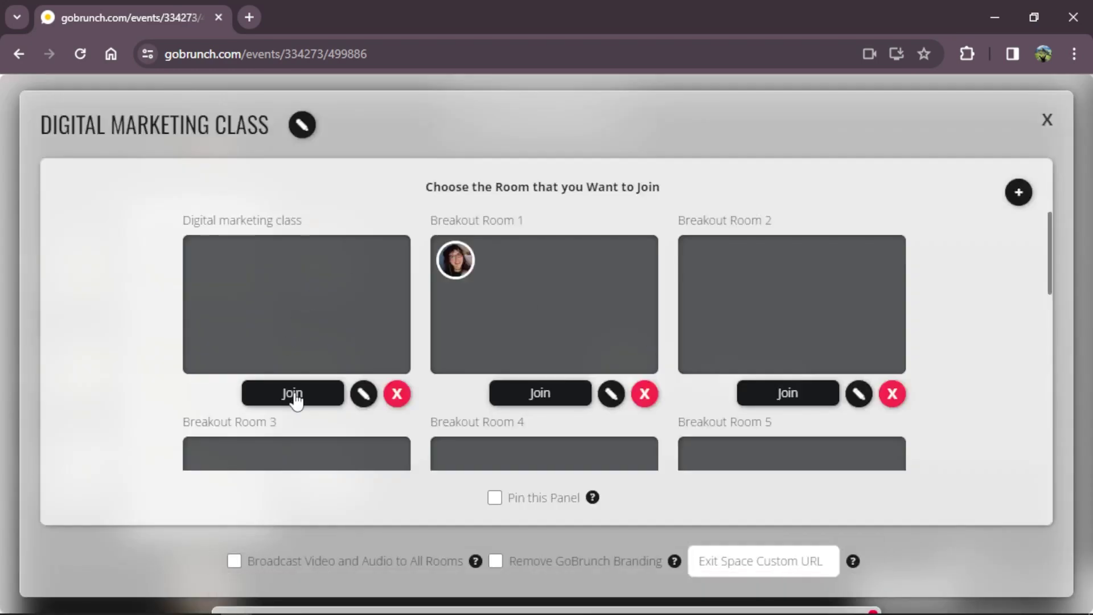
drag(181, 220, 328, 226)
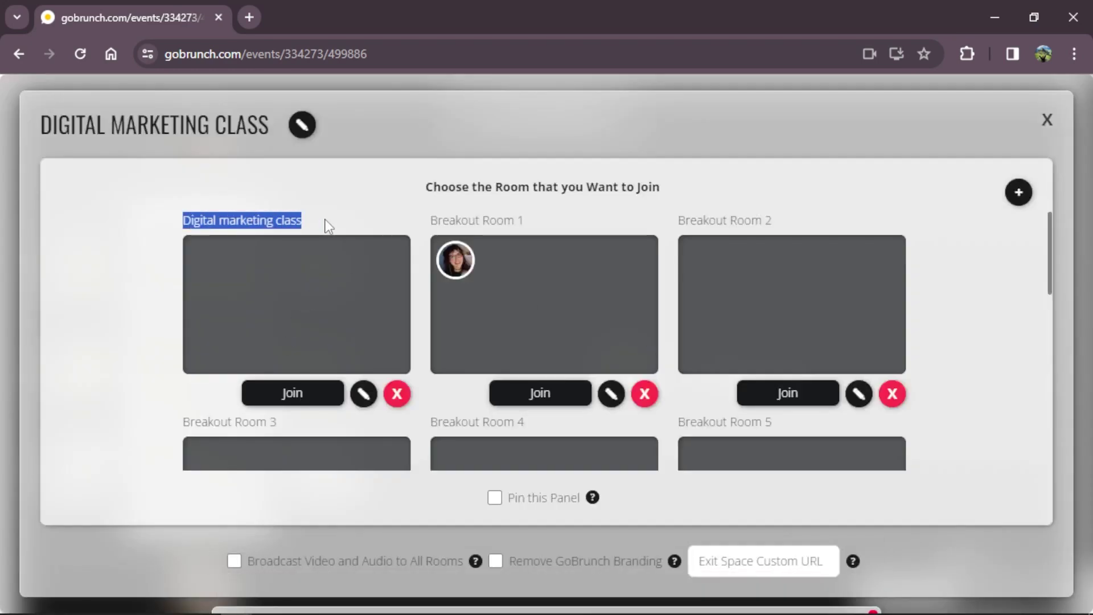
click(328, 226)
click(1048, 121)
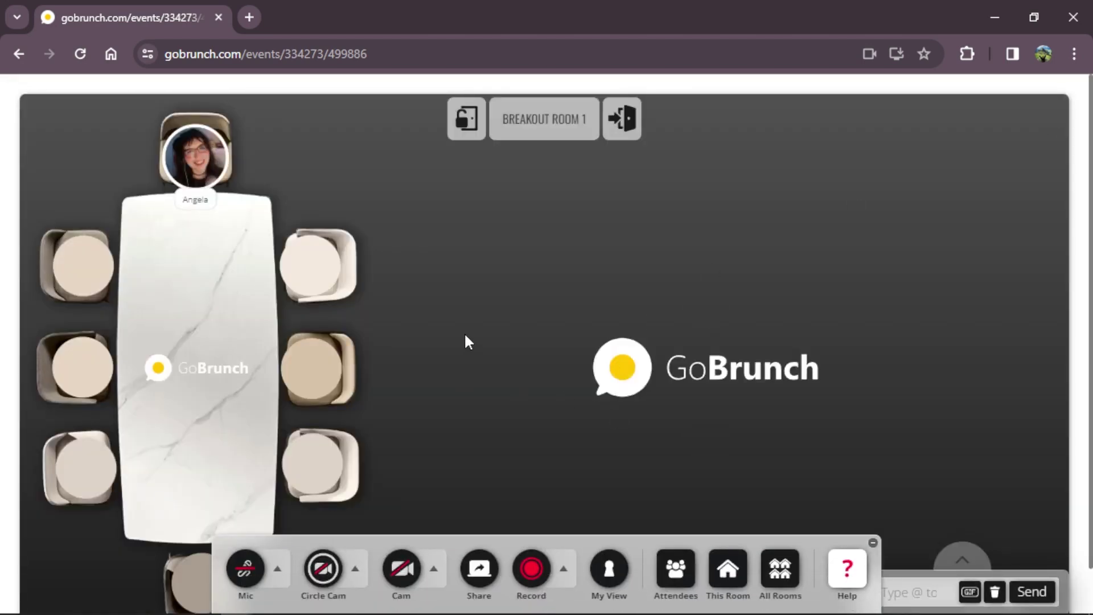
click(734, 584)
click(668, 415)
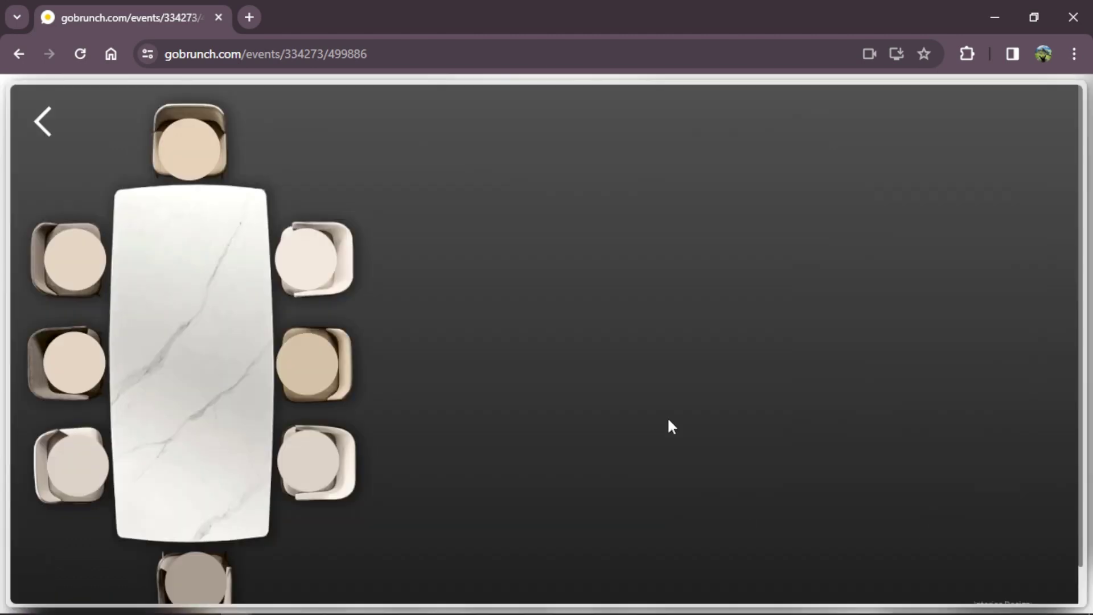
Step: Add a navigation button to Breakout Room 1 linking to the Digital marketing class room
click(95, 181)
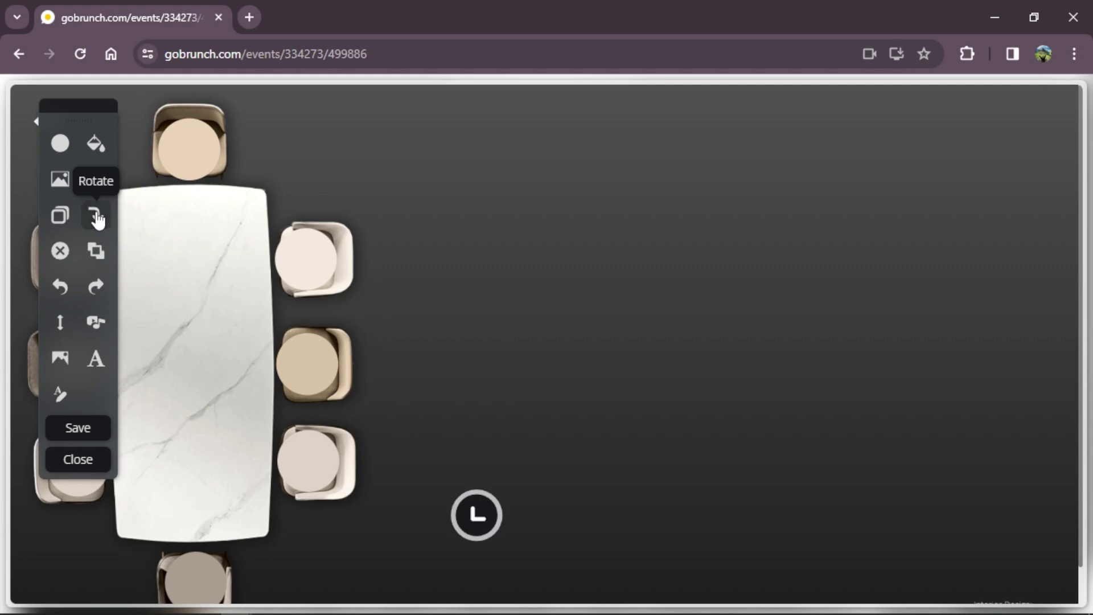
click(503, 484)
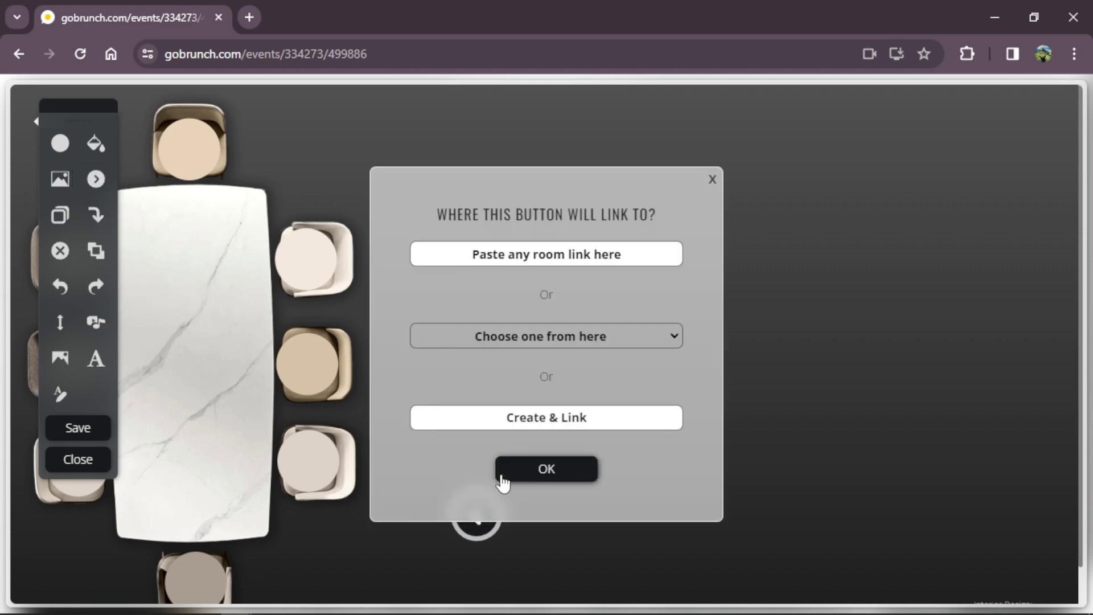
click(518, 341)
scroll(644, 125, down, 10)
scroll(646, 132, down, 15)
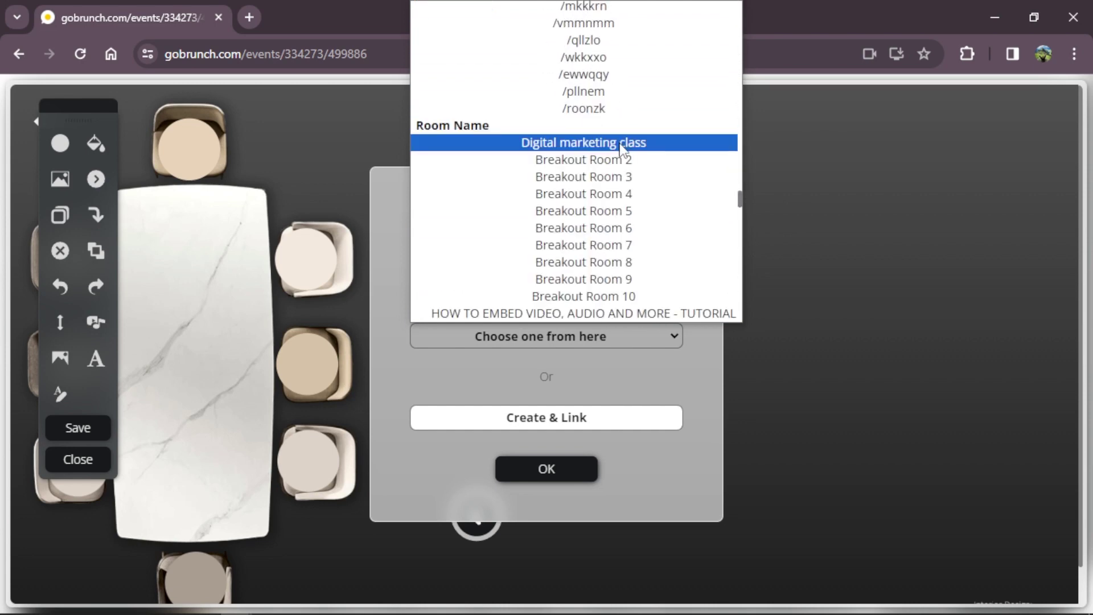
click(622, 144)
click(566, 481)
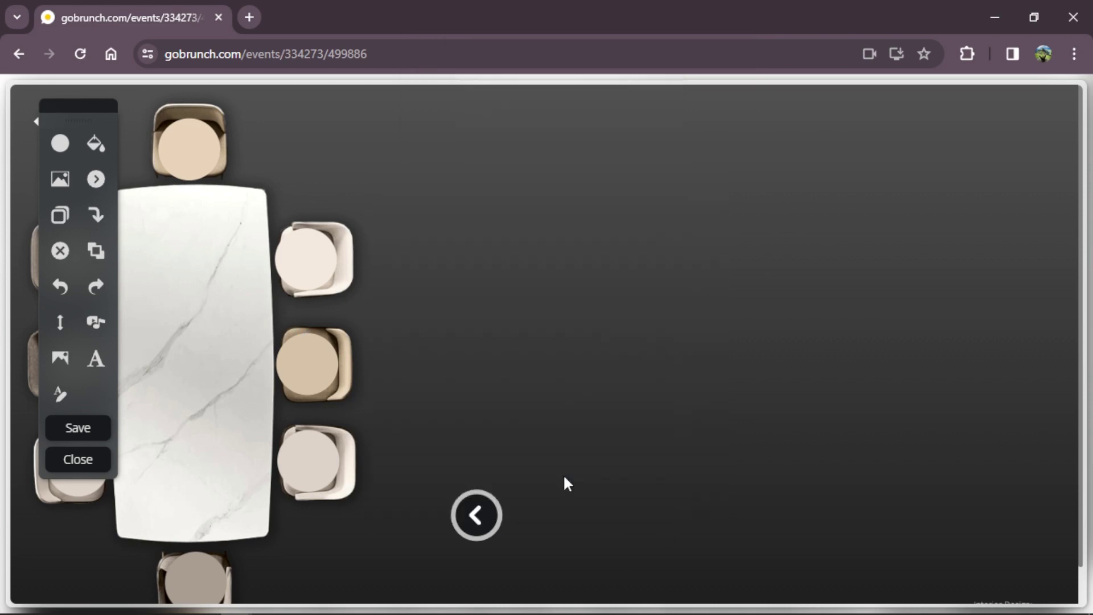
Step: Save the room and follow the new button back to the Digital marketing class
click(98, 428)
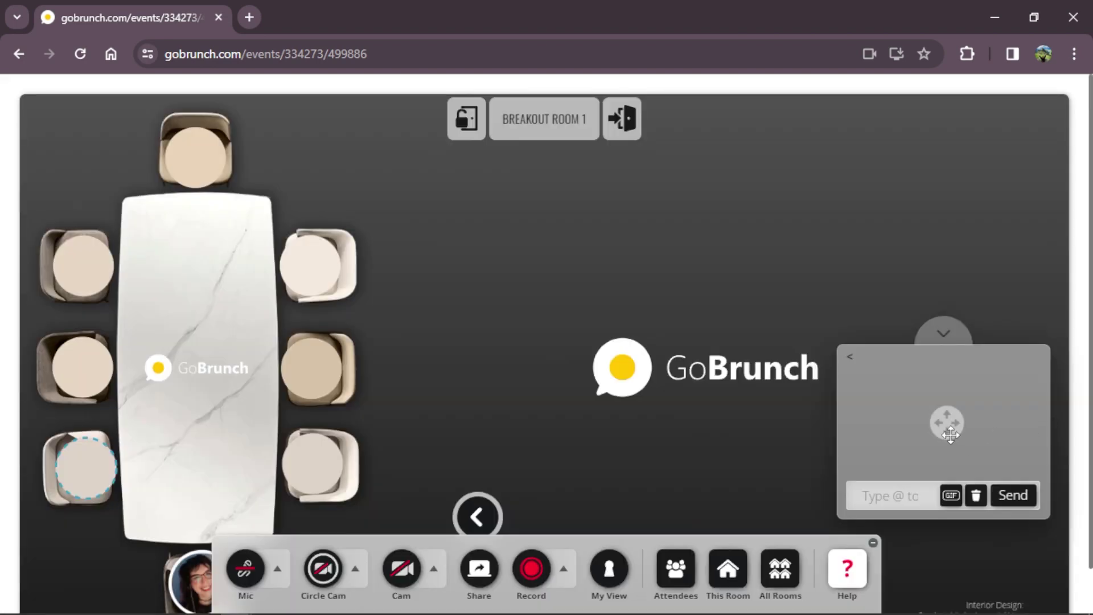
scroll(870, 324, down, 1)
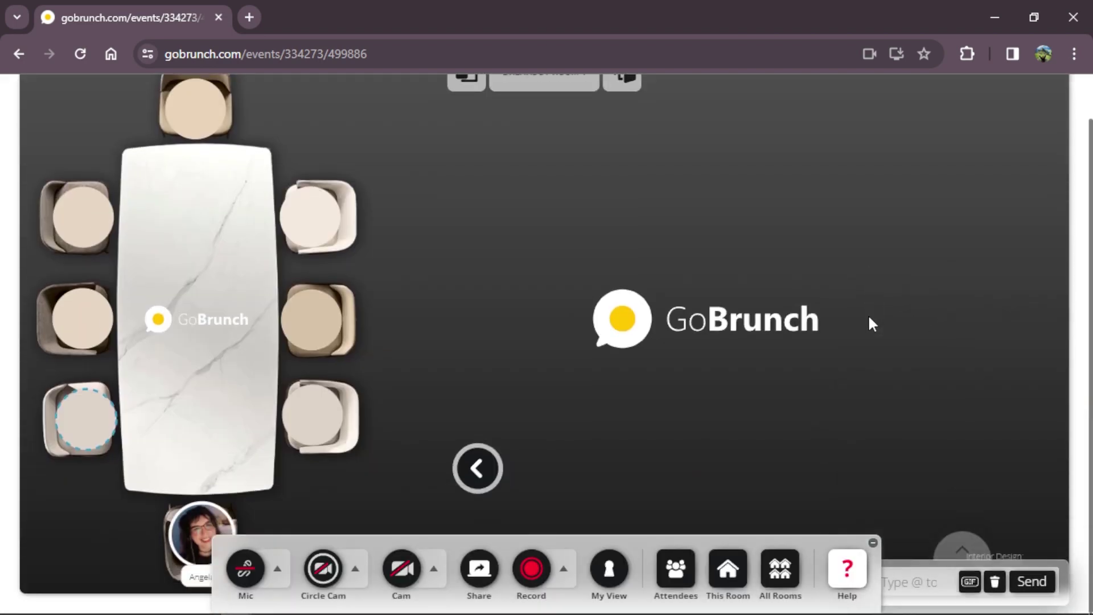
click(477, 469)
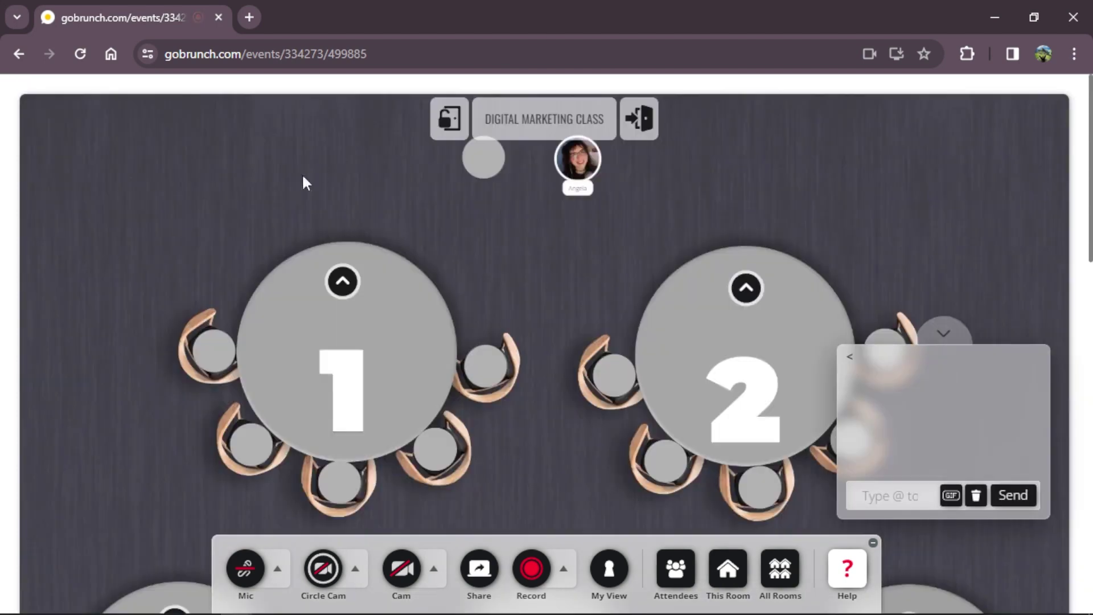
Step: Collapse the chat, sit at table 1's left seat, and show the All Rooms list
click(964, 423)
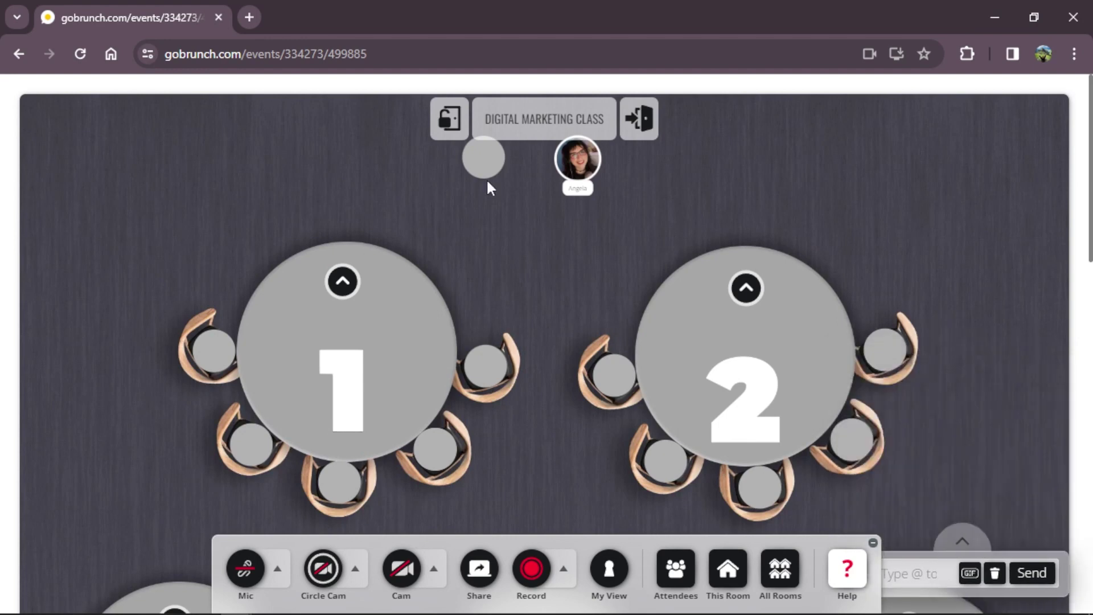
click(225, 358)
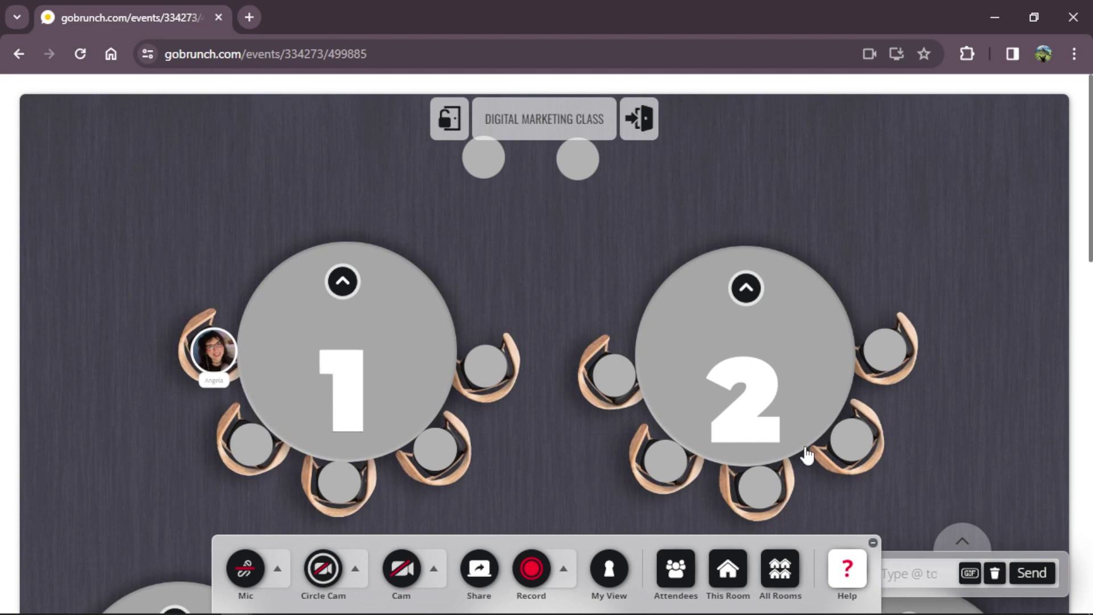
click(783, 572)
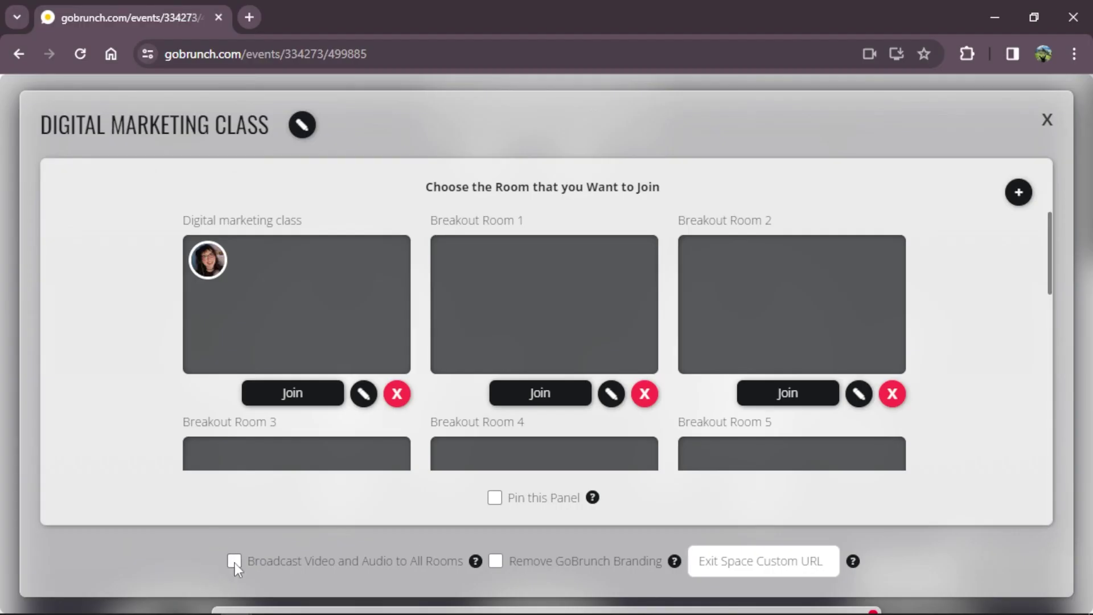
Step: Turn on Broadcast Video and Audio to All Rooms in the rooms panel
click(234, 561)
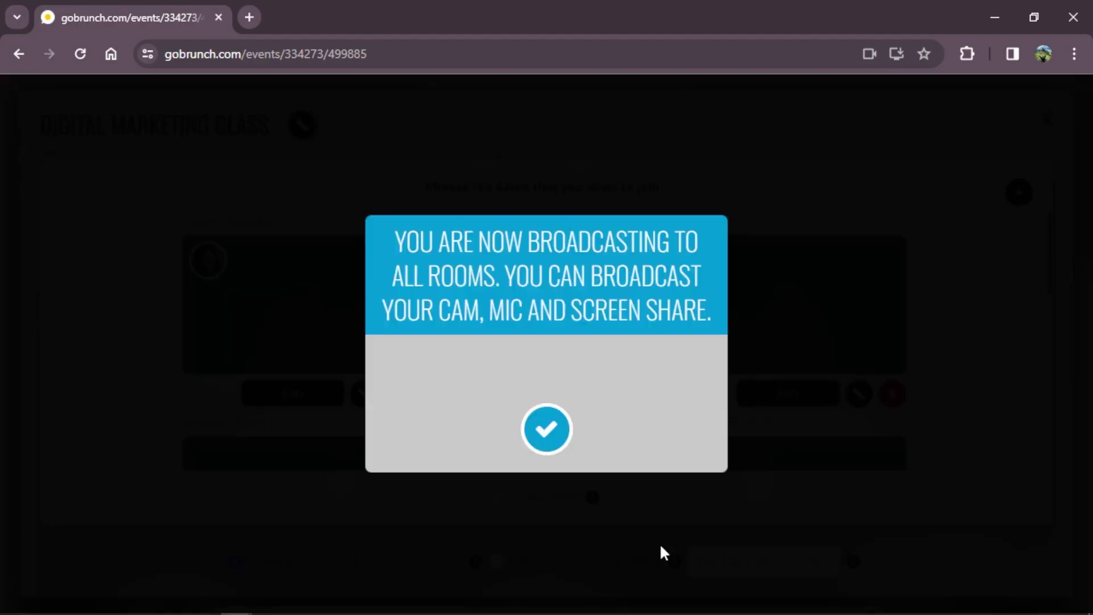